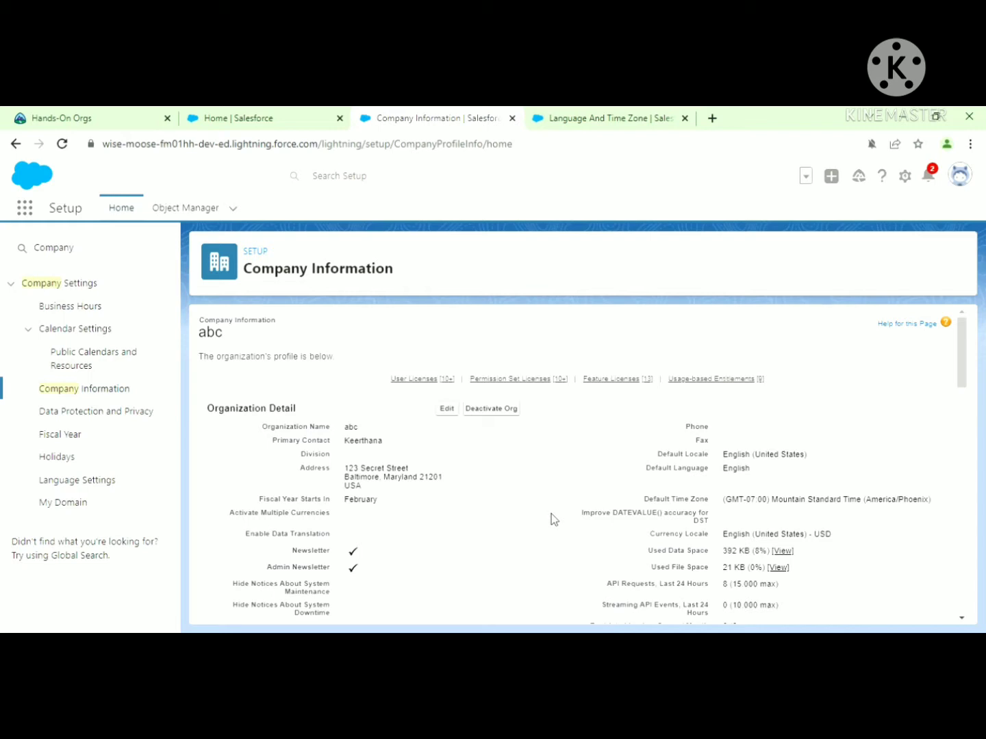
Examine the organization details, user, permission set and feature licenses, and usage-based entitlements on the Company Information page.
{"action": "scroll", "coordinate": [564, 531], "scroll_direction": "down", "scroll_amount": 1}
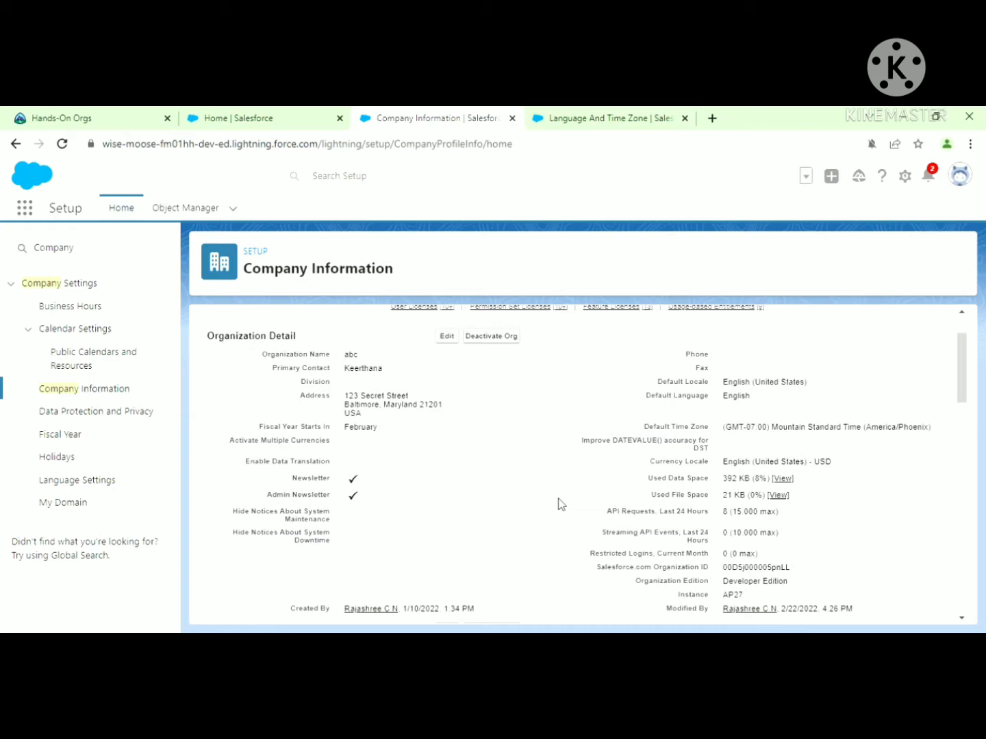
{"action": "scroll", "coordinate": [790, 461], "scroll_direction": "down", "scroll_amount": 1}
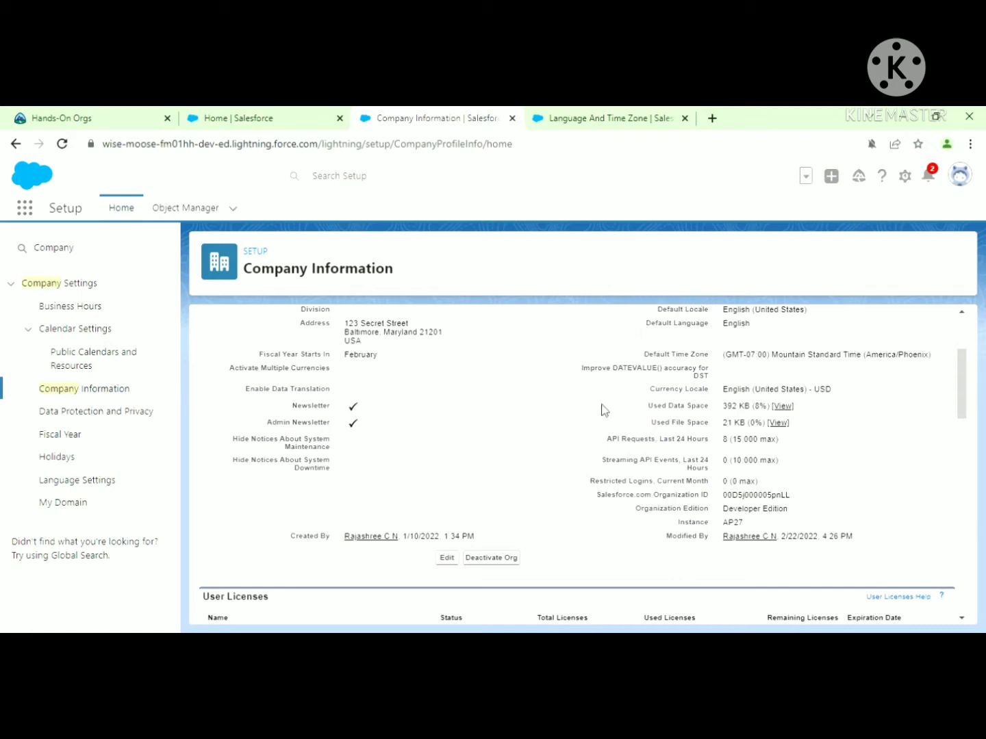
{"action": "scroll", "coordinate": [594, 435], "scroll_direction": "down", "scroll_amount": 1}
{"action": "scroll", "coordinate": [594, 439], "scroll_direction": "down", "scroll_amount": 1}
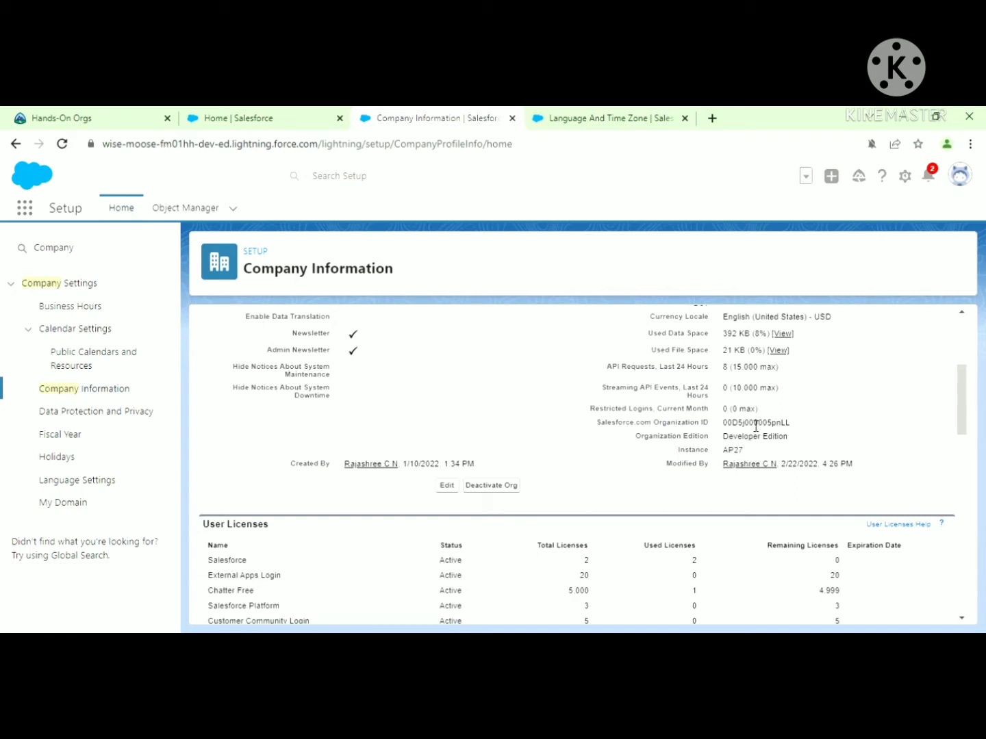
{"action": "scroll", "coordinate": [753, 431], "scroll_direction": "down", "scroll_amount": 2}
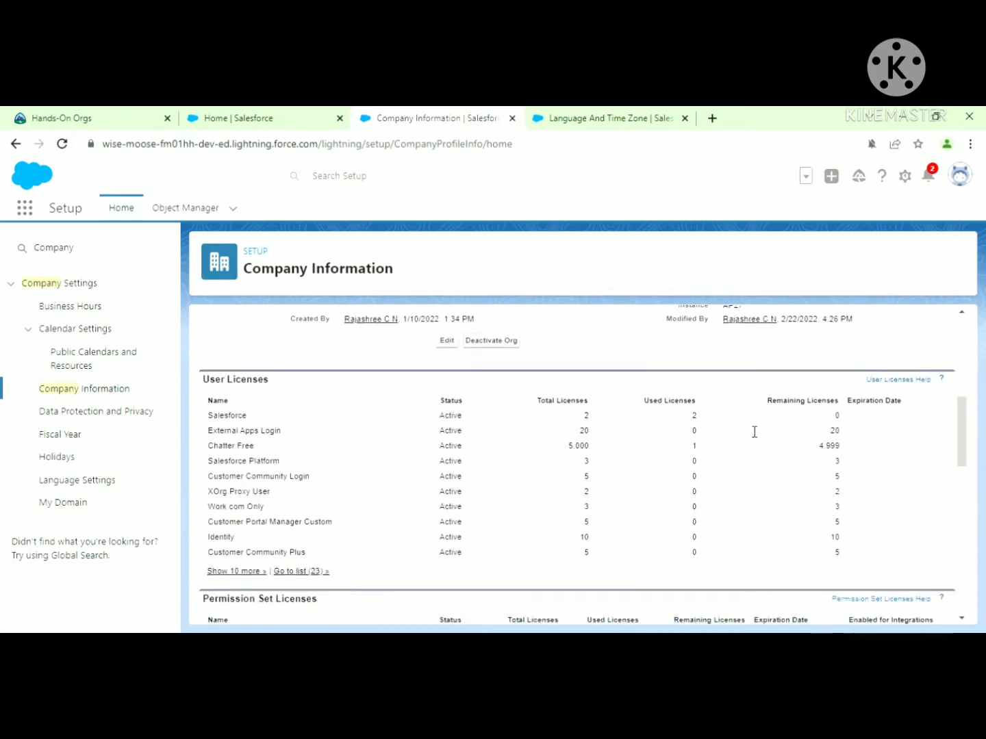
{"action": "scroll", "coordinate": [747, 435], "scroll_direction": "up", "scroll_amount": 2}
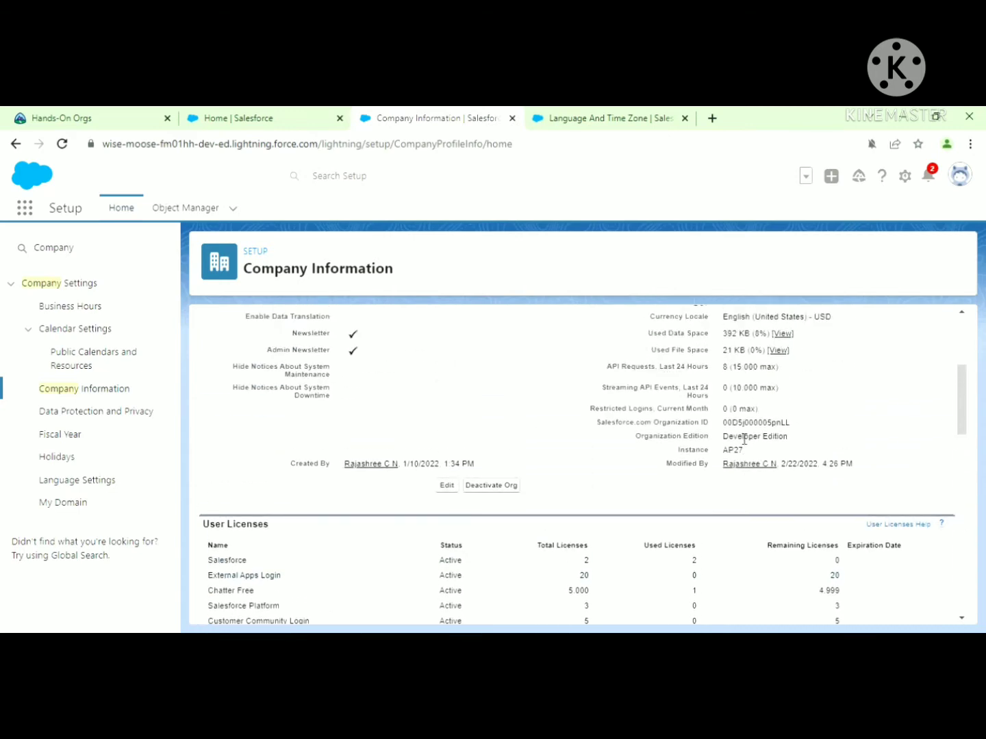
{"action": "scroll", "coordinate": [764, 429], "scroll_direction": "up", "scroll_amount": 1}
{"action": "scroll", "coordinate": [757, 433], "scroll_direction": "down", "scroll_amount": 7}
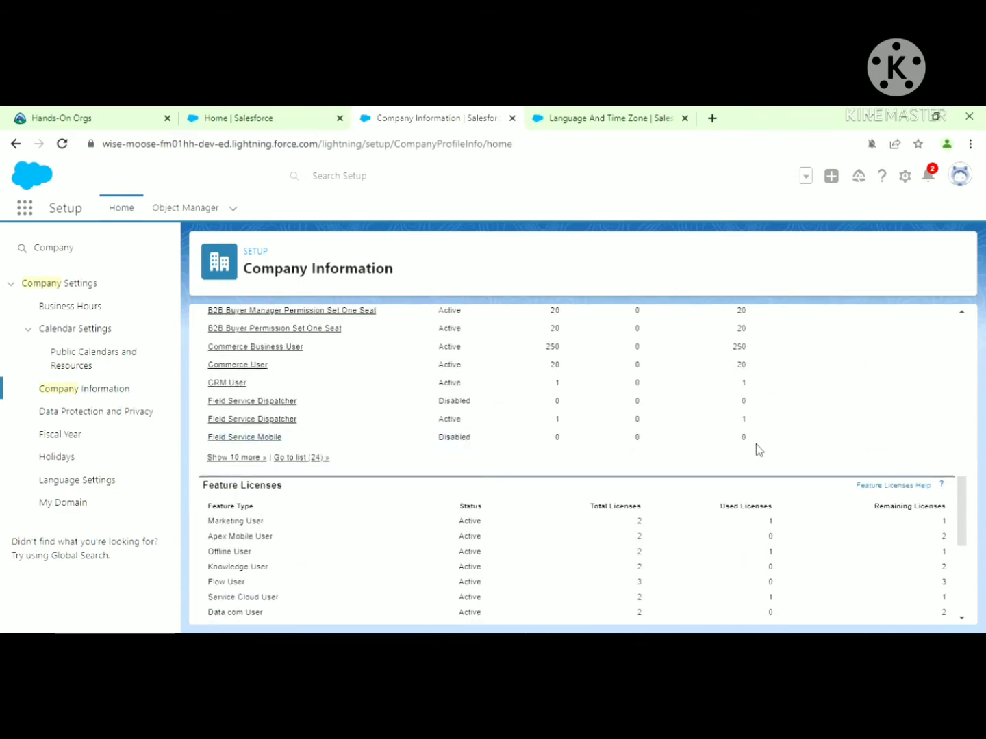
{"action": "scroll", "coordinate": [751, 428], "scroll_direction": "down", "scroll_amount": 4}
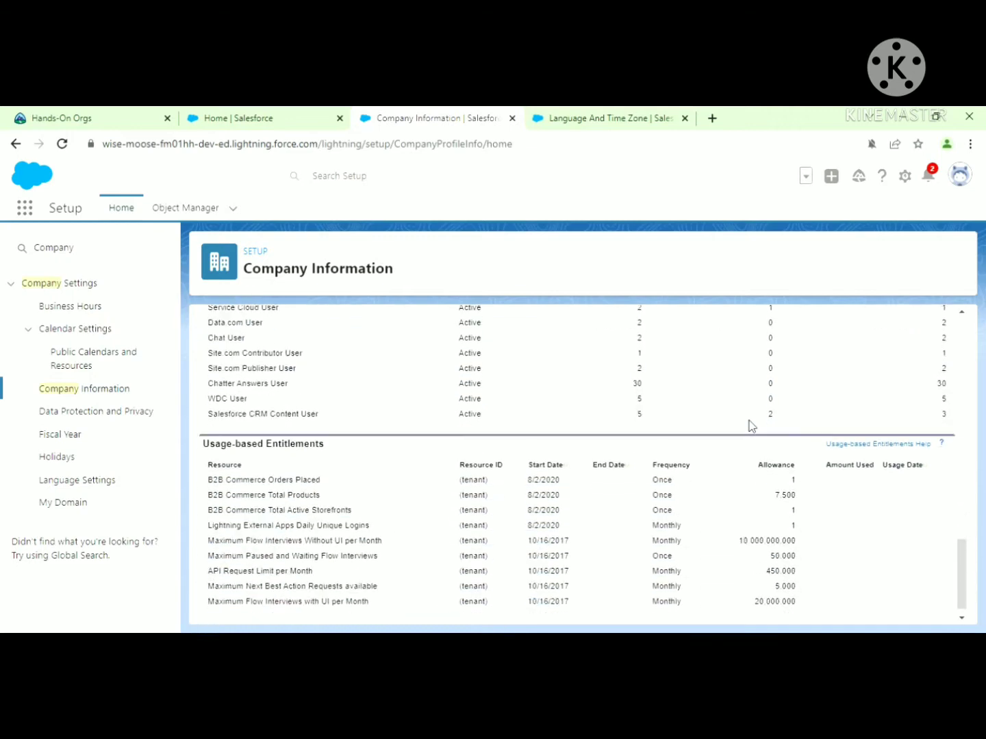
{"action": "scroll", "coordinate": [747, 440], "scroll_direction": "down", "scroll_amount": 1}
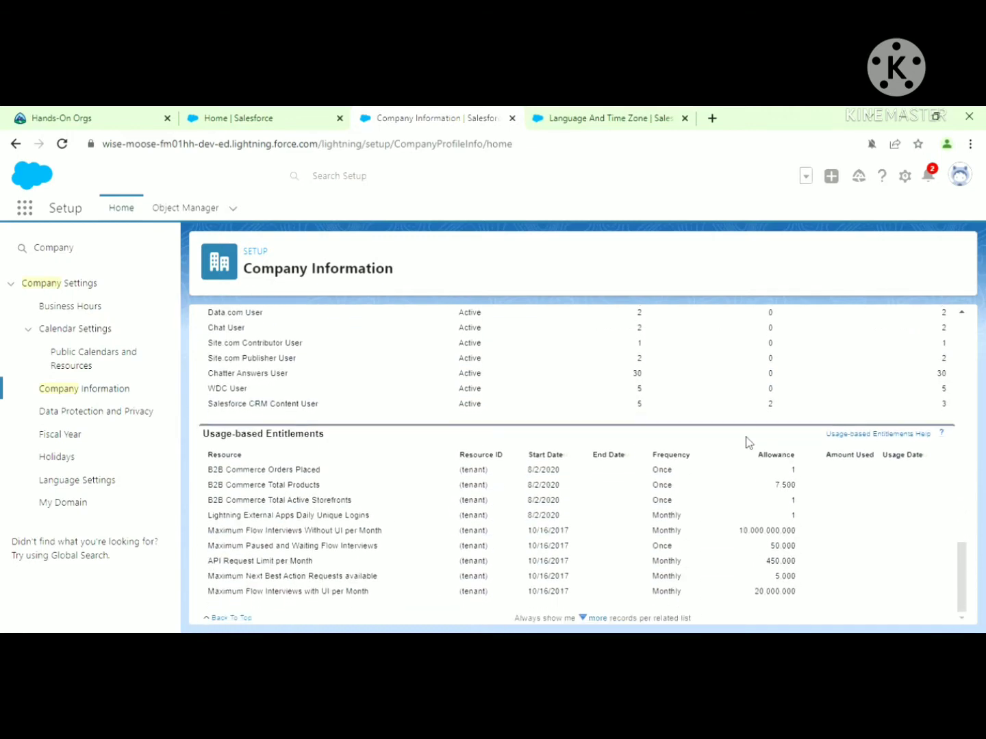
{"action": "scroll", "coordinate": [756, 453], "scroll_direction": "up", "scroll_amount": 10}
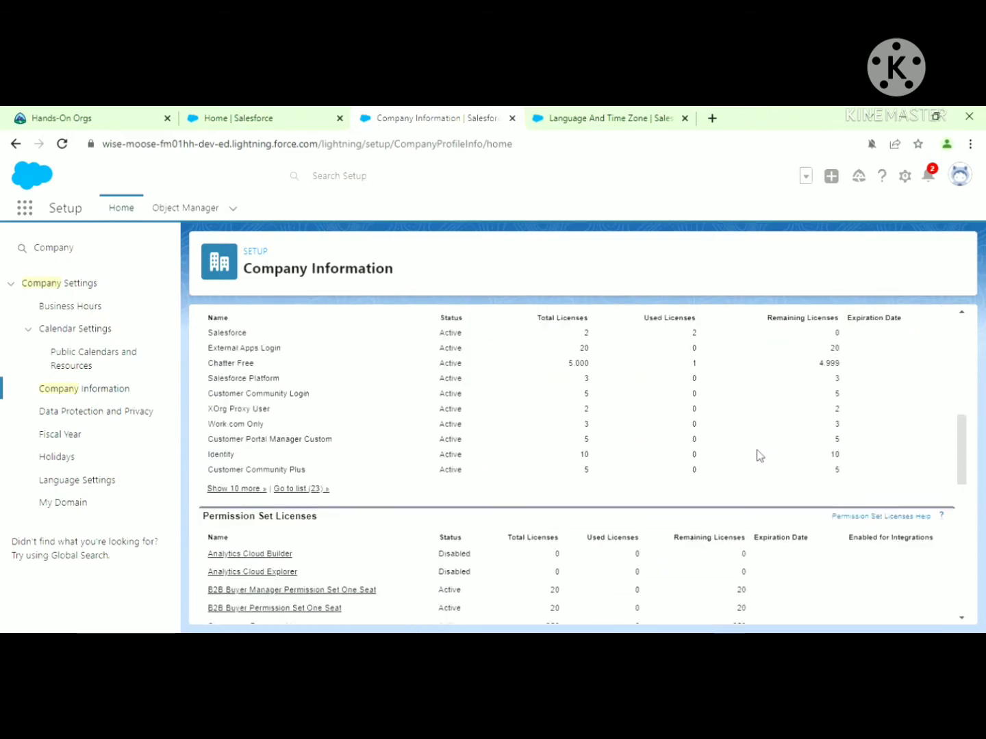
{"action": "scroll", "coordinate": [759, 460], "scroll_direction": "up", "scroll_amount": 3}
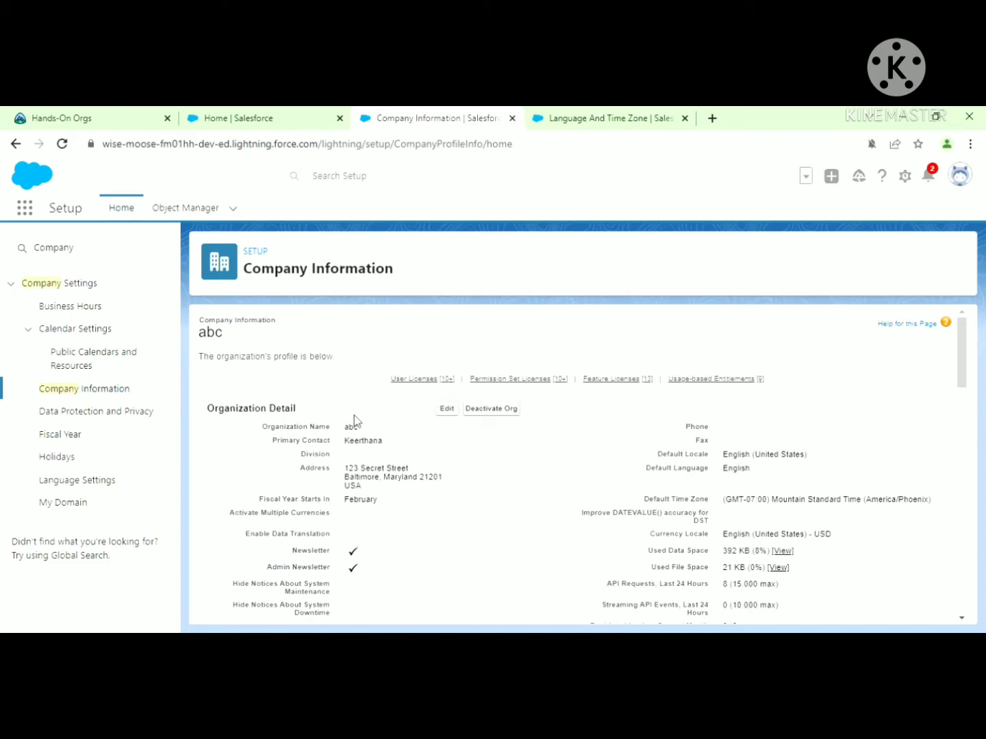
Review the organization profile's editable address, locale, currency, translation and newsletter settings, and leave the form without saving.
{"action": "left_click", "coordinate": [446, 409]}
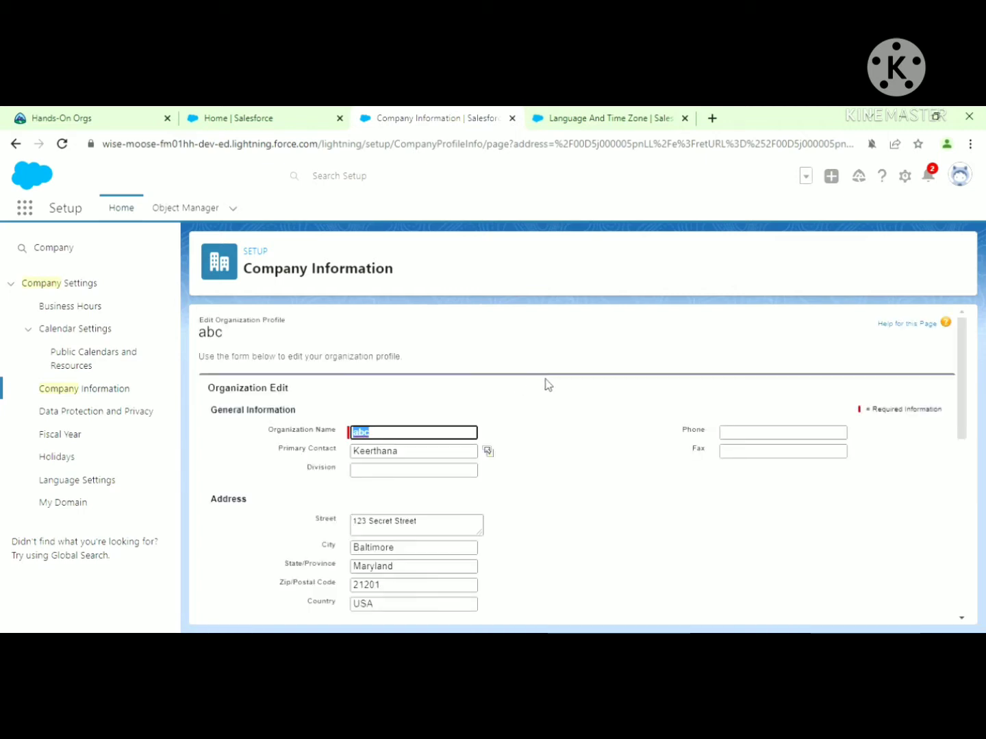
{"action": "scroll", "coordinate": [546, 404], "scroll_direction": "down", "scroll_amount": 1}
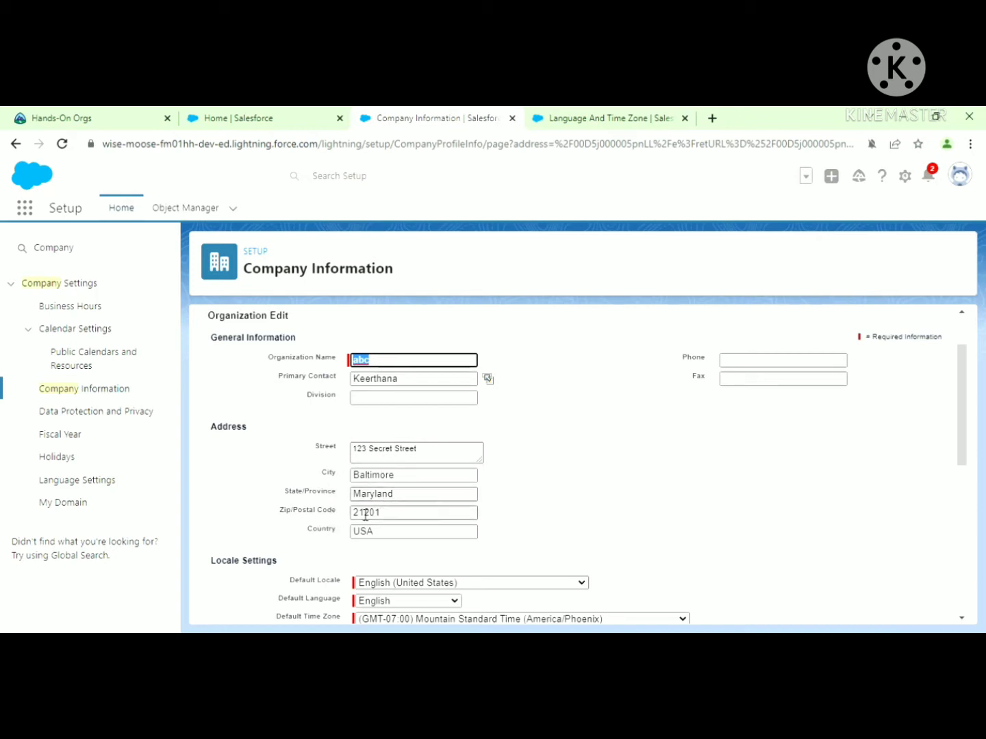
{"action": "scroll", "coordinate": [484, 478], "scroll_direction": "down", "scroll_amount": 1}
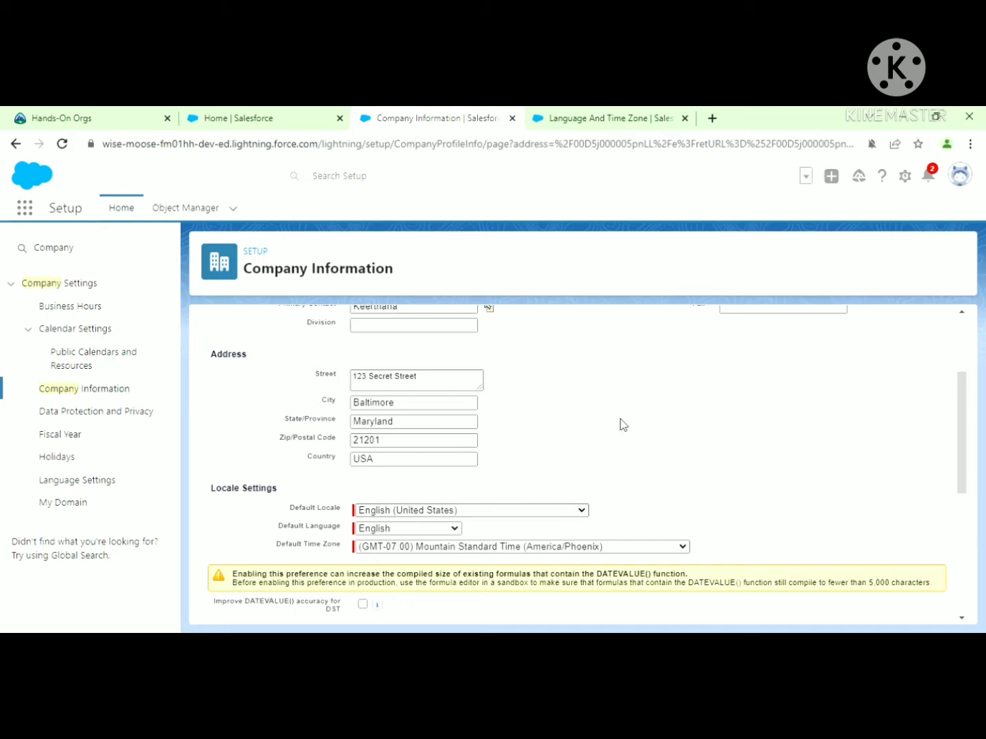
{"action": "scroll", "coordinate": [618, 425], "scroll_direction": "down", "scroll_amount": 3}
{"action": "scroll", "coordinate": [621, 425], "scroll_direction": "down", "scroll_amount": 3}
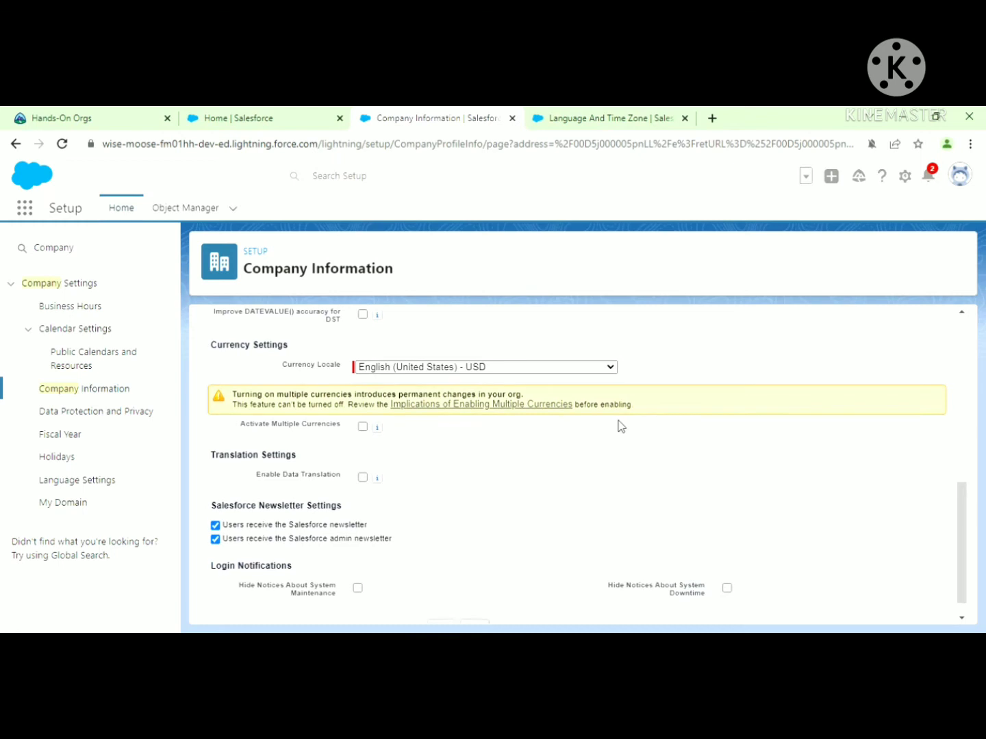
{"action": "scroll", "coordinate": [621, 426], "scroll_direction": "down", "scroll_amount": 1}
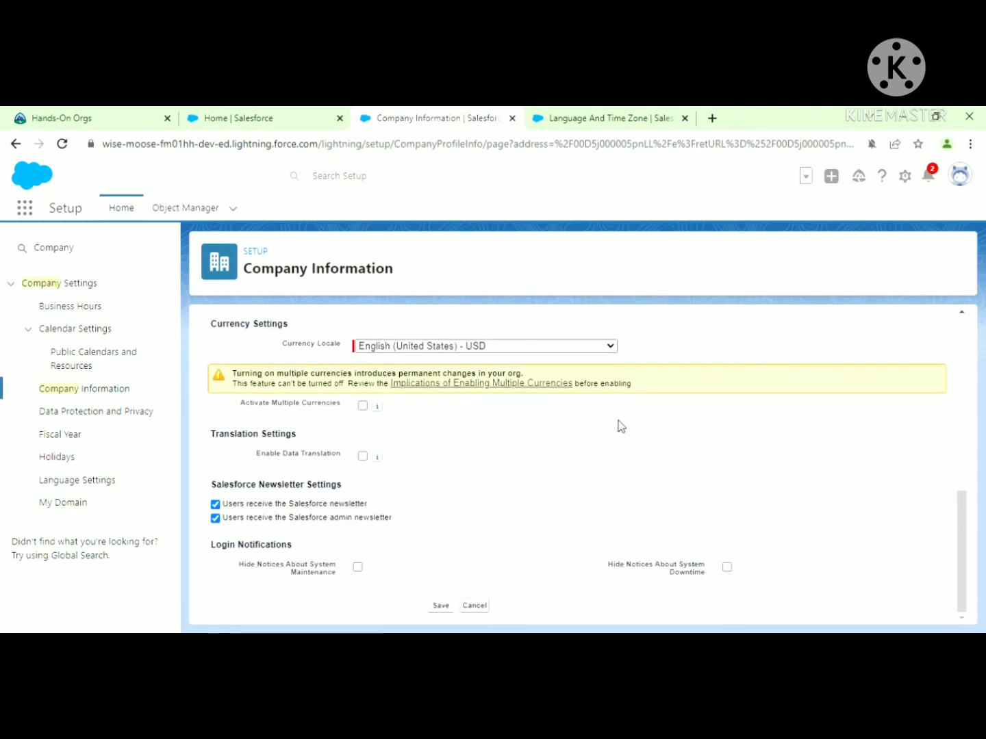
{"action": "left_click", "coordinate": [492, 608]}
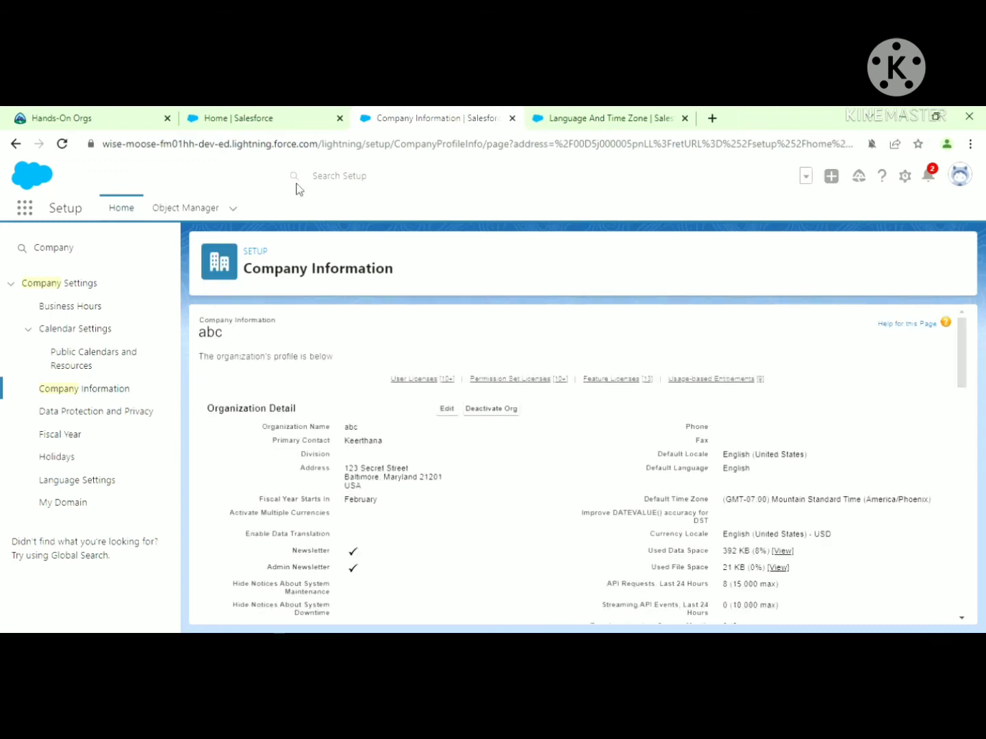
Check the personal Language & Time Zone settings, and return to the organization's Company Information page.
{"action": "left_click", "coordinate": [559, 123]}
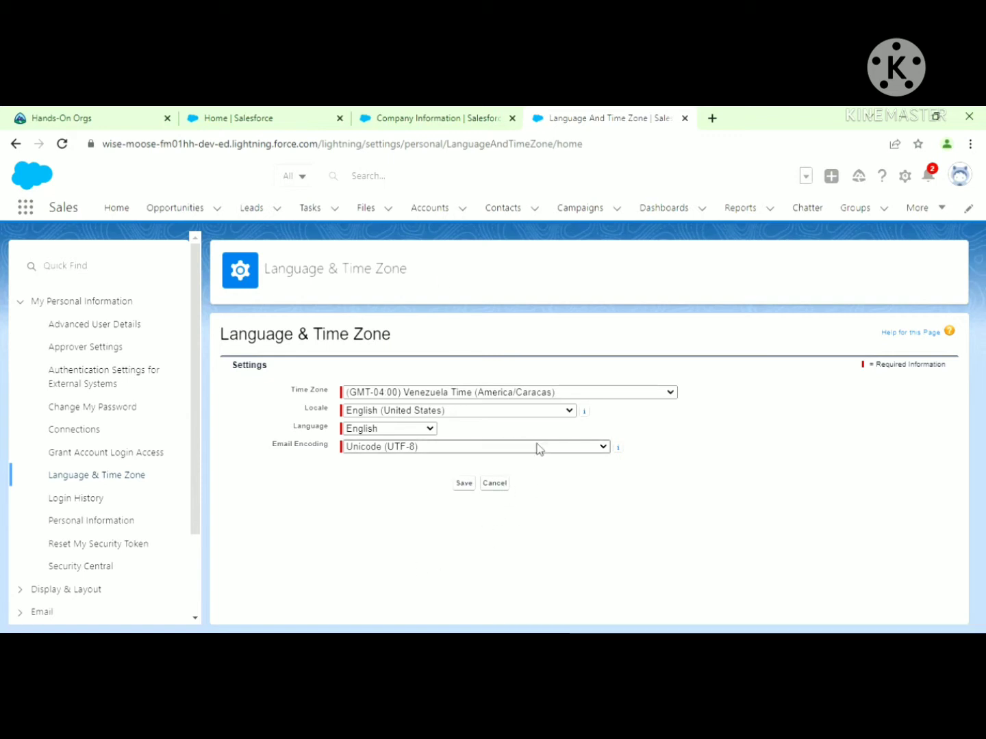
{"action": "left_click", "coordinate": [438, 120]}
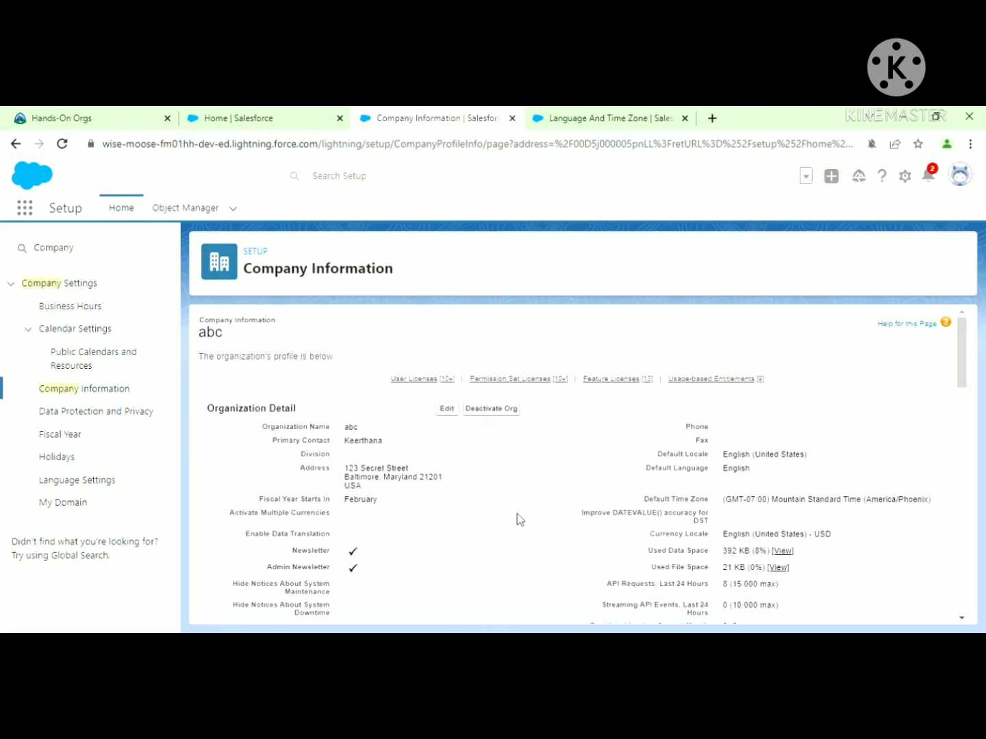
{"action": "scroll", "coordinate": [518, 517], "scroll_direction": "down", "scroll_amount": 1}
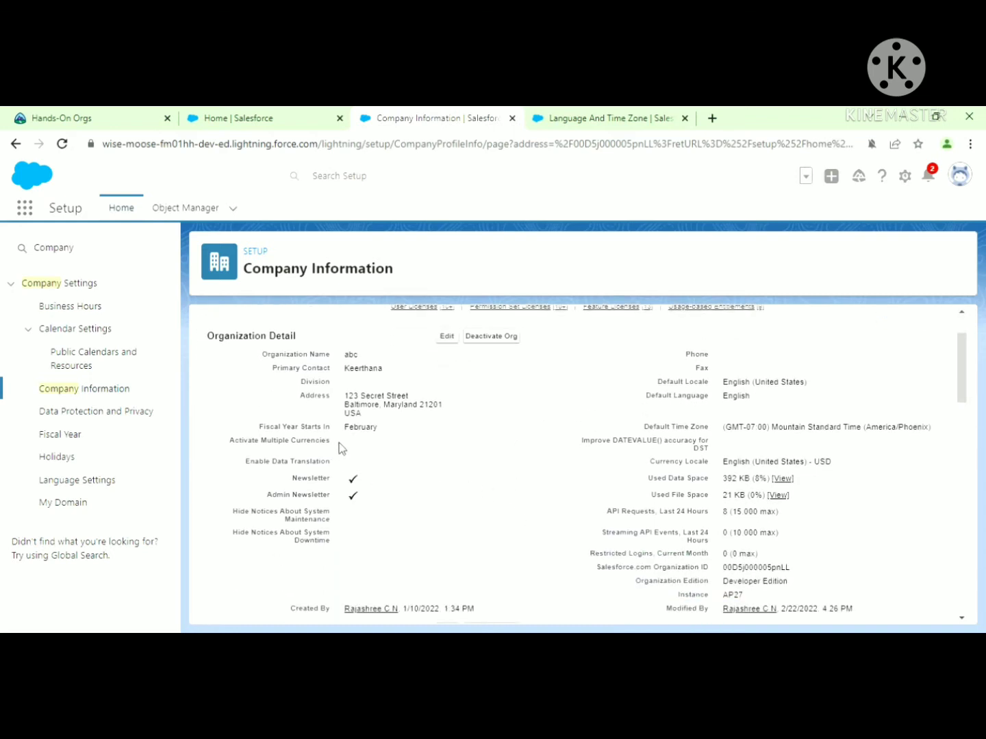
Search Setup for "Fiscal" and open the Fiscal Year settings page.
{"action": "left_click", "coordinate": [113, 253]}
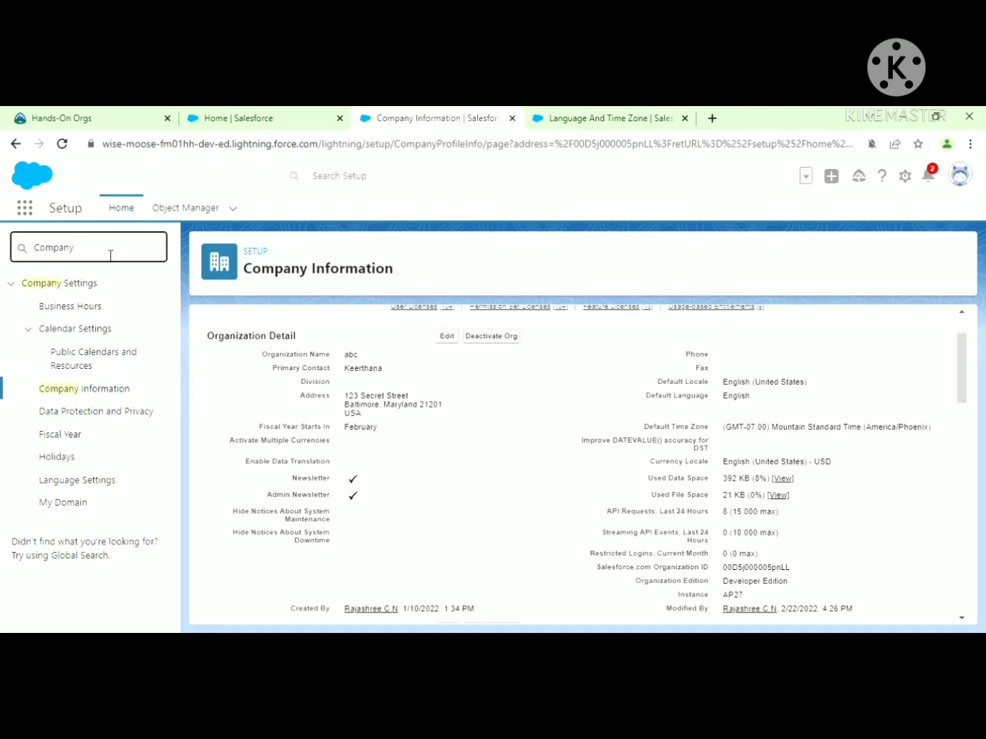
{"action": "key", "text": "BackSpace"}
{"action": "key", "text": "BackSpace"}
{"action": "type", "text": "Fiscal"}
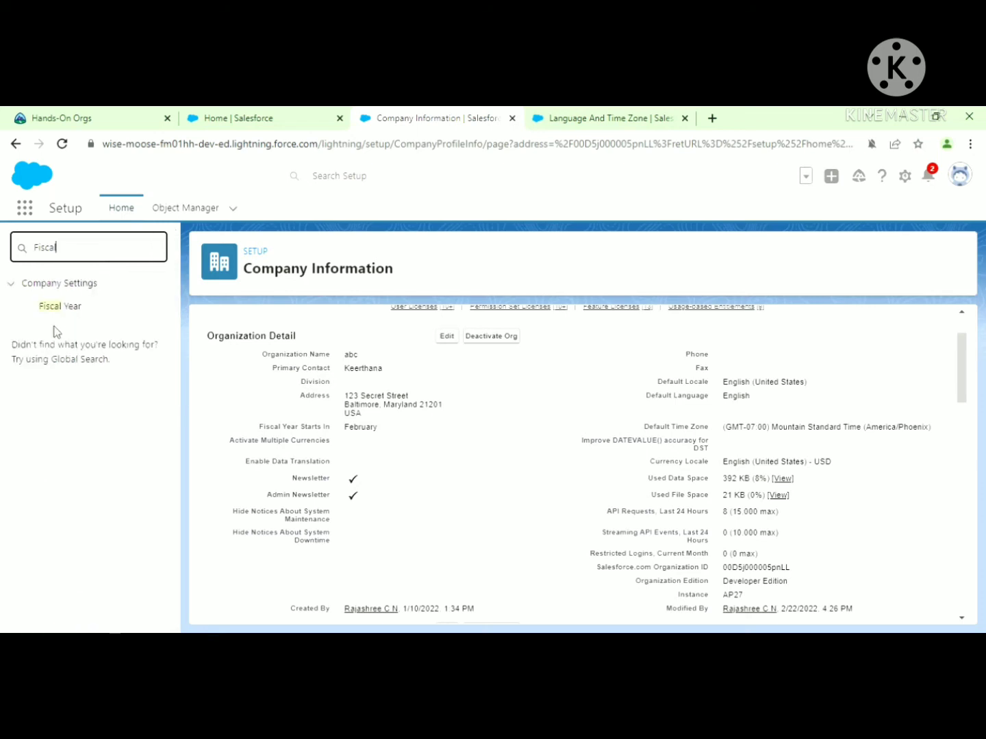
{"action": "left_click", "coordinate": [75, 312]}
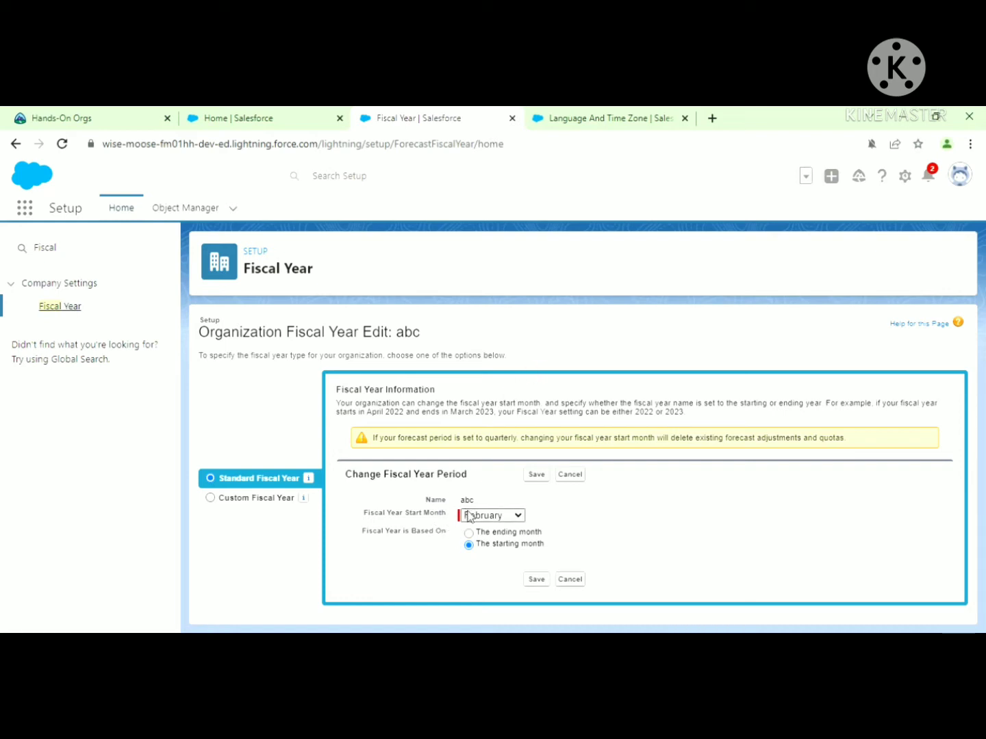
Set the standard fiscal year's start month to January, and save and confirm the change.
{"action": "left_click", "coordinate": [499, 376]}
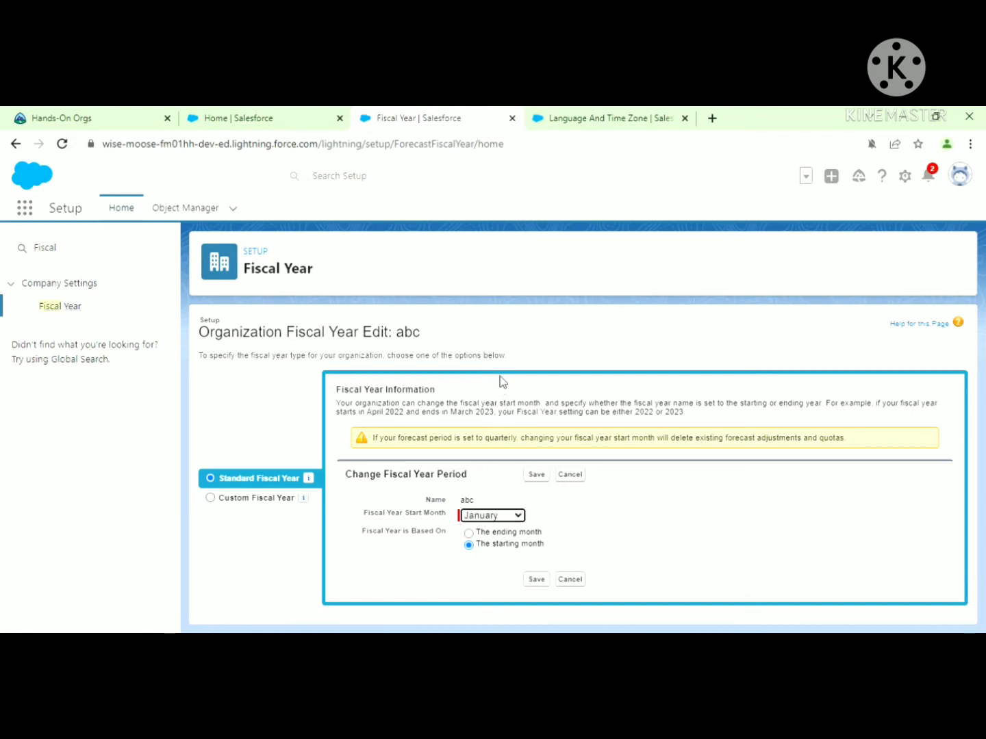
{"action": "left_click", "coordinate": [535, 581]}
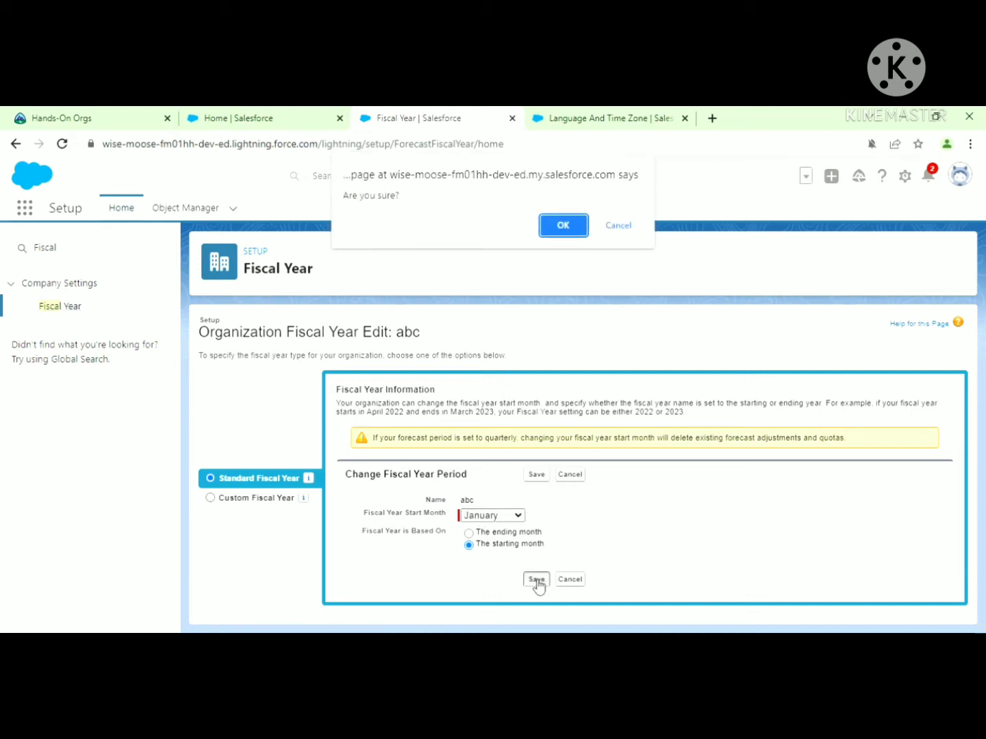
{"action": "left_click", "coordinate": [557, 230]}
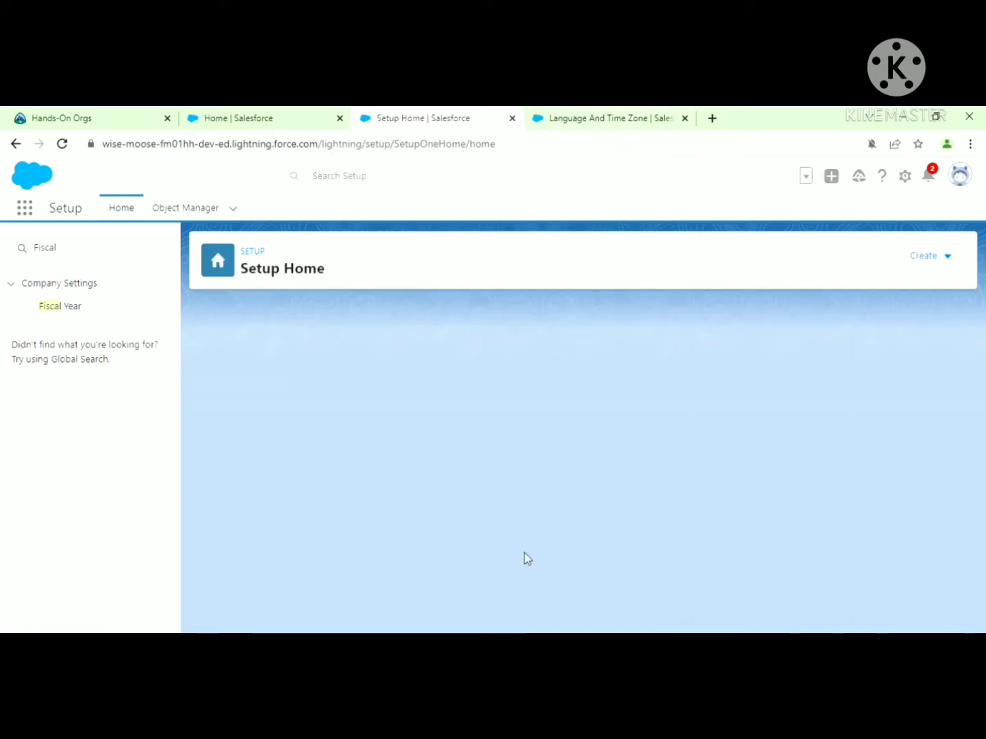
Search Setup for "Company Informat" and open the Company Information page.
{"action": "left_click", "coordinate": [87, 256]}
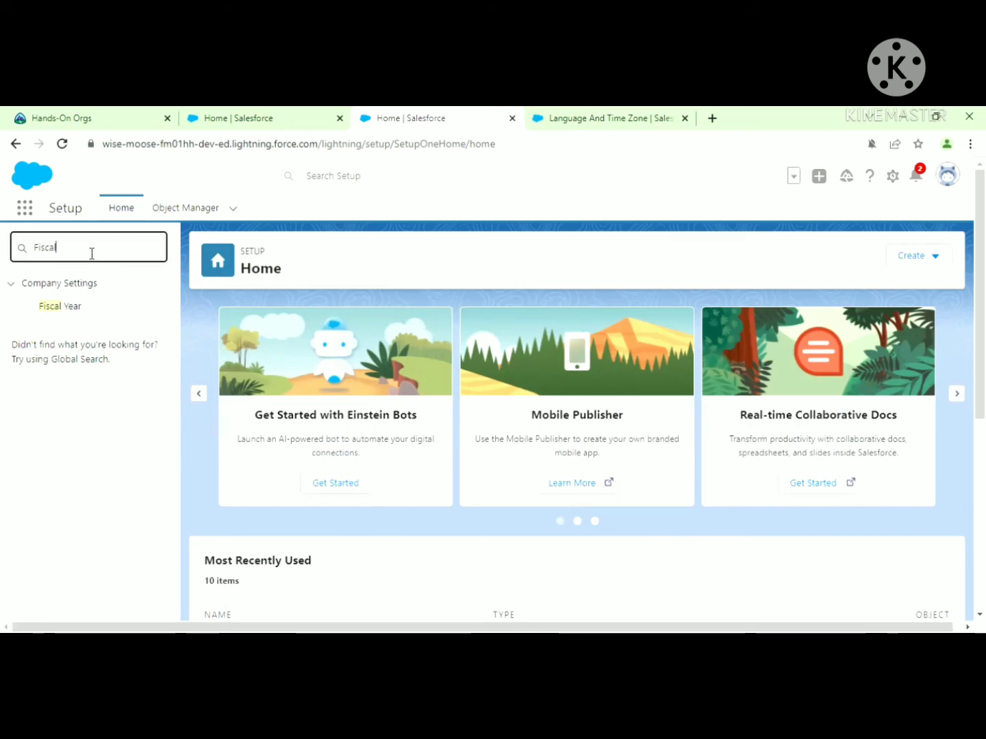
{"action": "key", "text": "BackSpace"}
{"action": "key", "text": "BackSpace"}
{"action": "key", "text": "BackSpace"}
{"action": "key", "text": "BackSpace"}
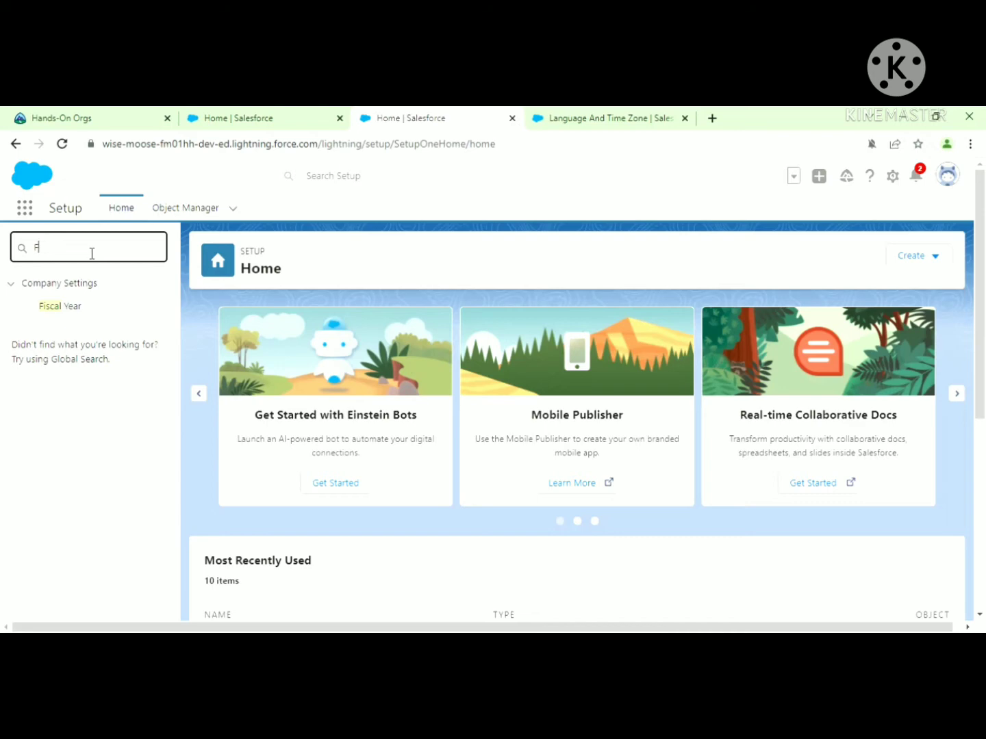
{"action": "key", "text": "BackSpace"}
{"action": "type", "text": "c"}
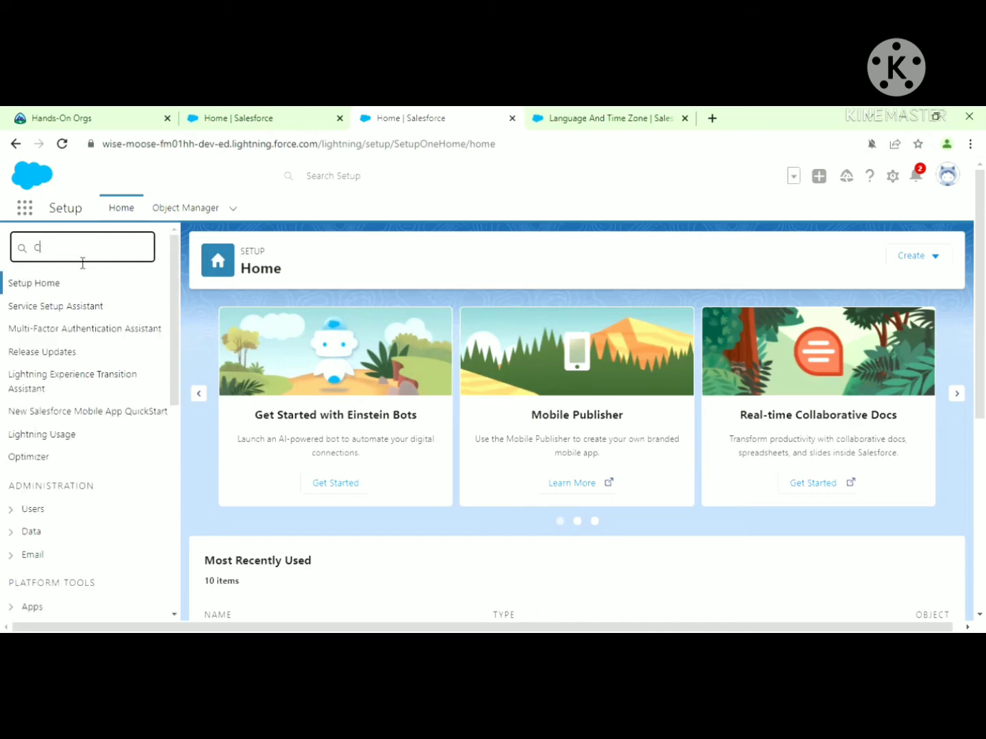
{"action": "type", "text": "ompany Inf"}
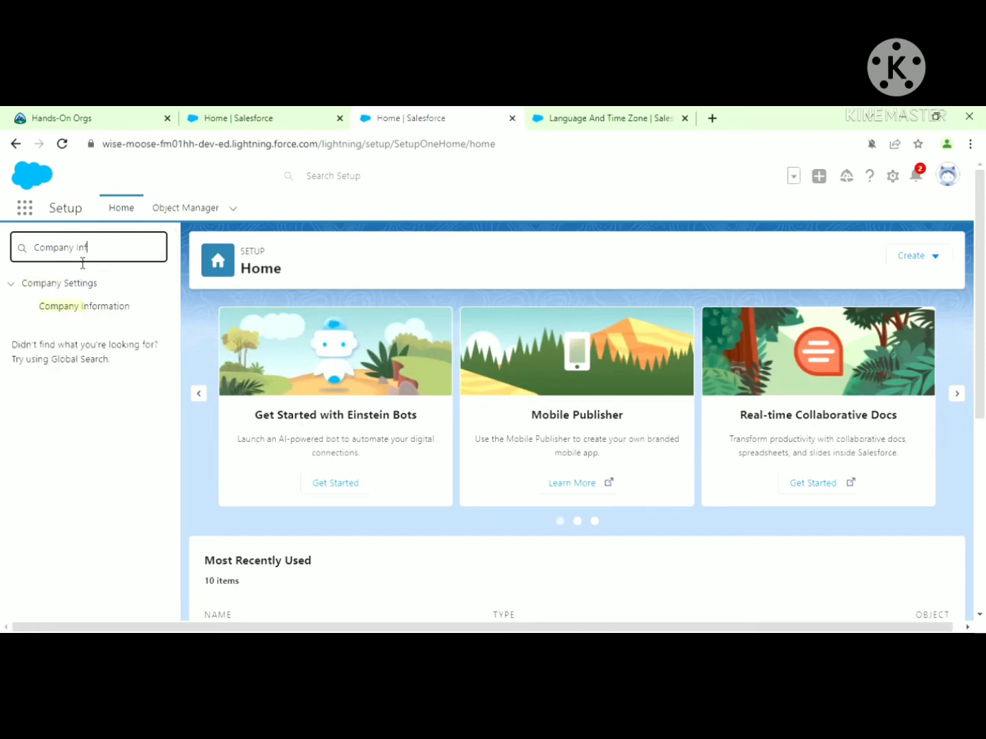
{"action": "type", "text": "ormat"}
{"action": "left_click", "coordinate": [91, 308]}
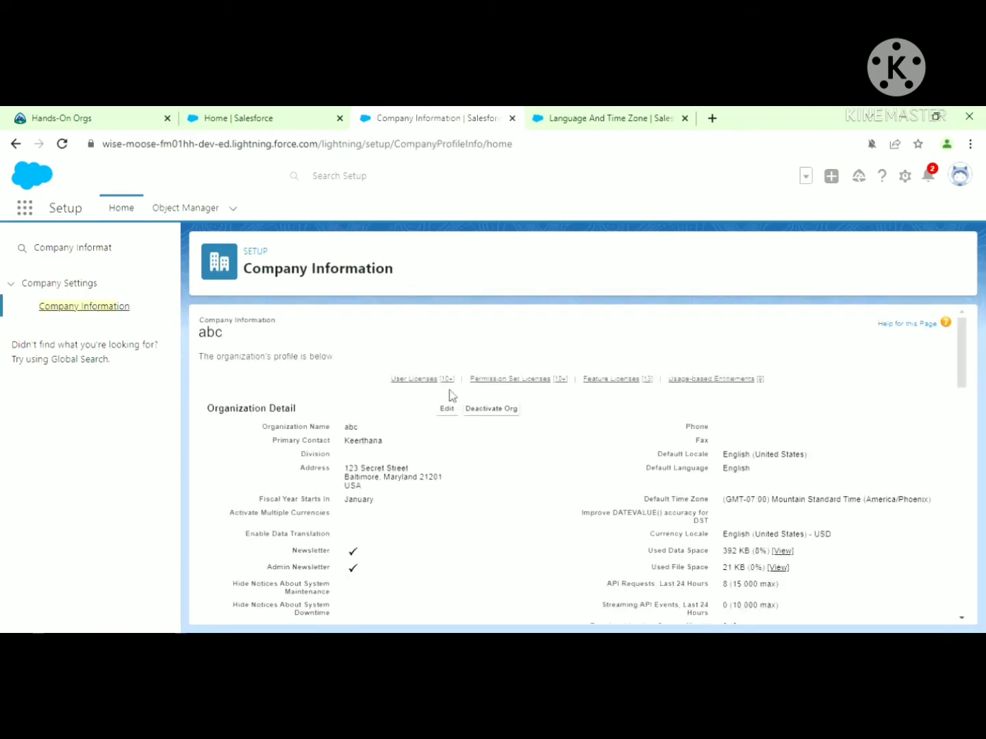
Edit the organization's company information to activate multiple currencies, and save the change.
{"action": "scroll", "coordinate": [442, 537], "scroll_direction": "down", "scroll_amount": 1}
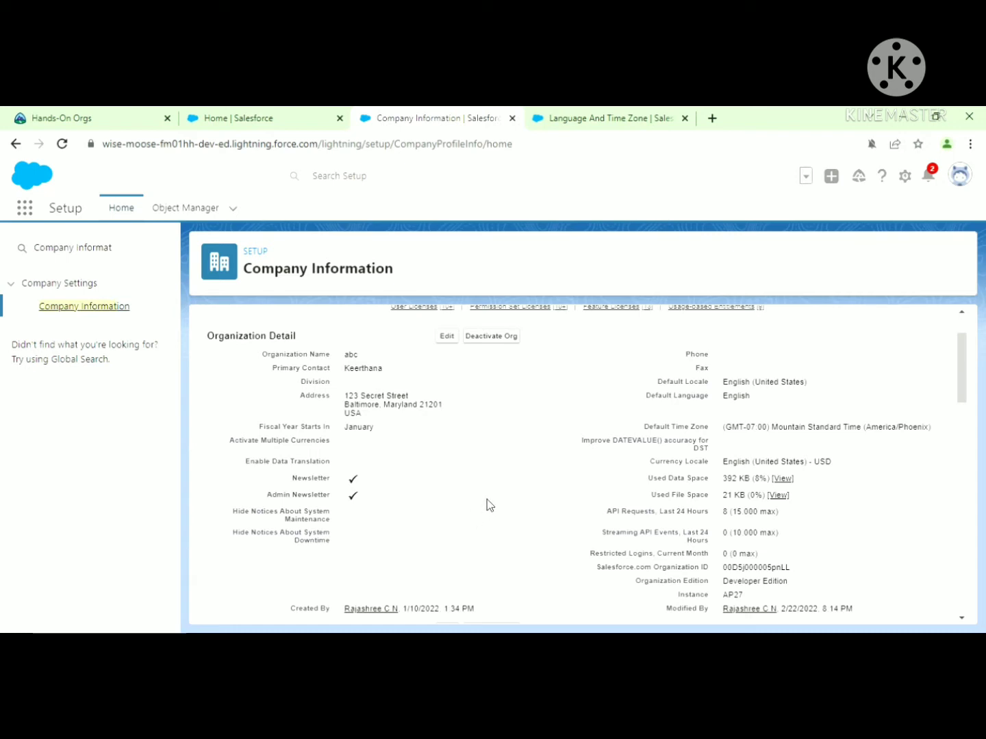
{"action": "scroll", "coordinate": [488, 498], "scroll_direction": "down", "scroll_amount": 1}
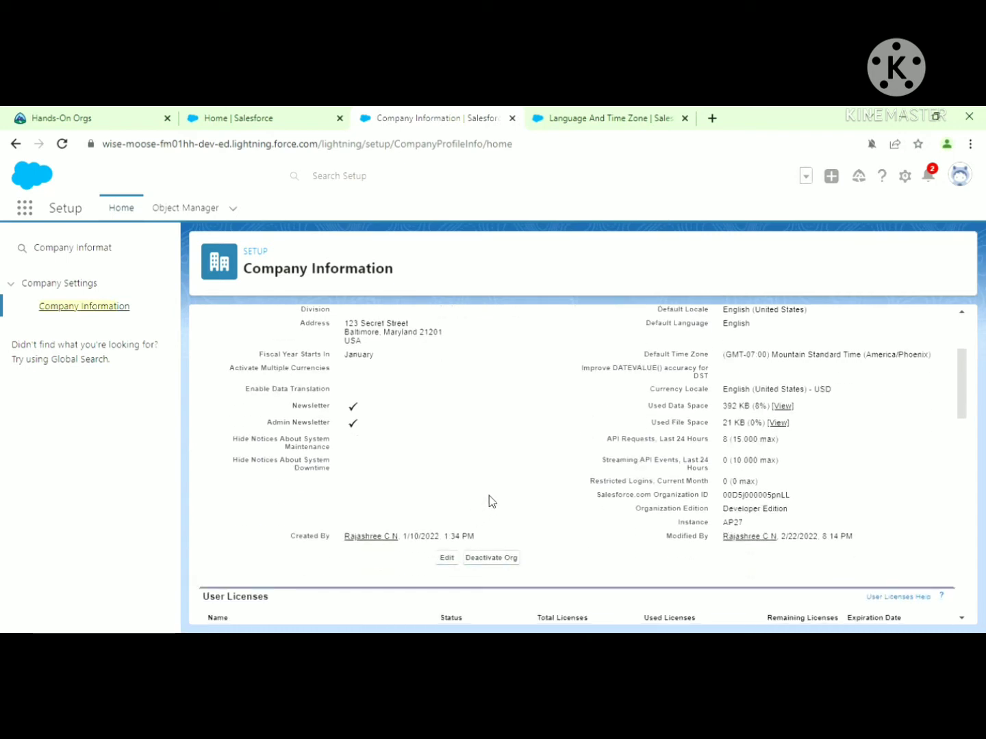
{"action": "scroll", "coordinate": [488, 497], "scroll_direction": "up", "scroll_amount": 1}
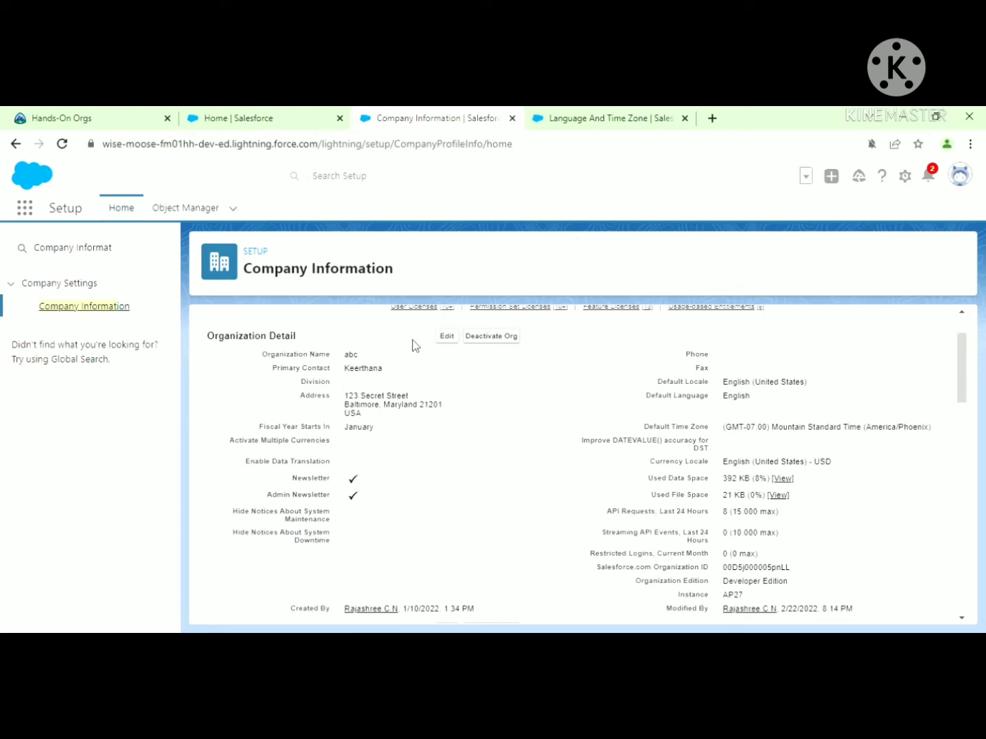
{"action": "scroll", "coordinate": [472, 443], "scroll_direction": "up", "scroll_amount": 2}
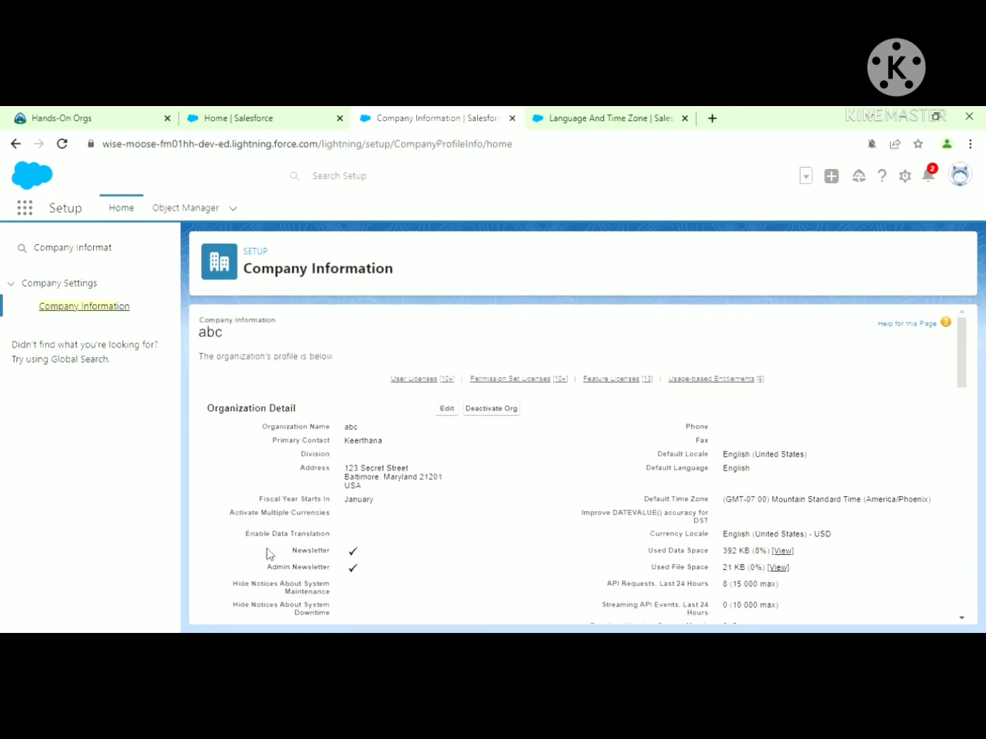
{"action": "left_click", "coordinate": [447, 409]}
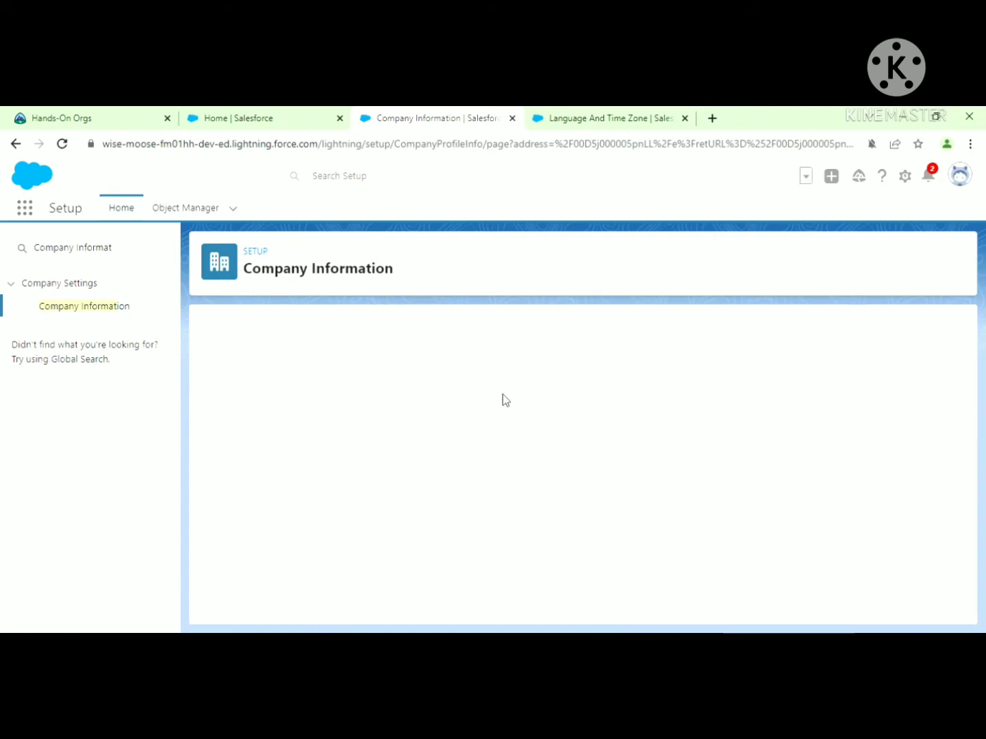
{"action": "scroll", "coordinate": [528, 399], "scroll_direction": "down", "scroll_amount": 4}
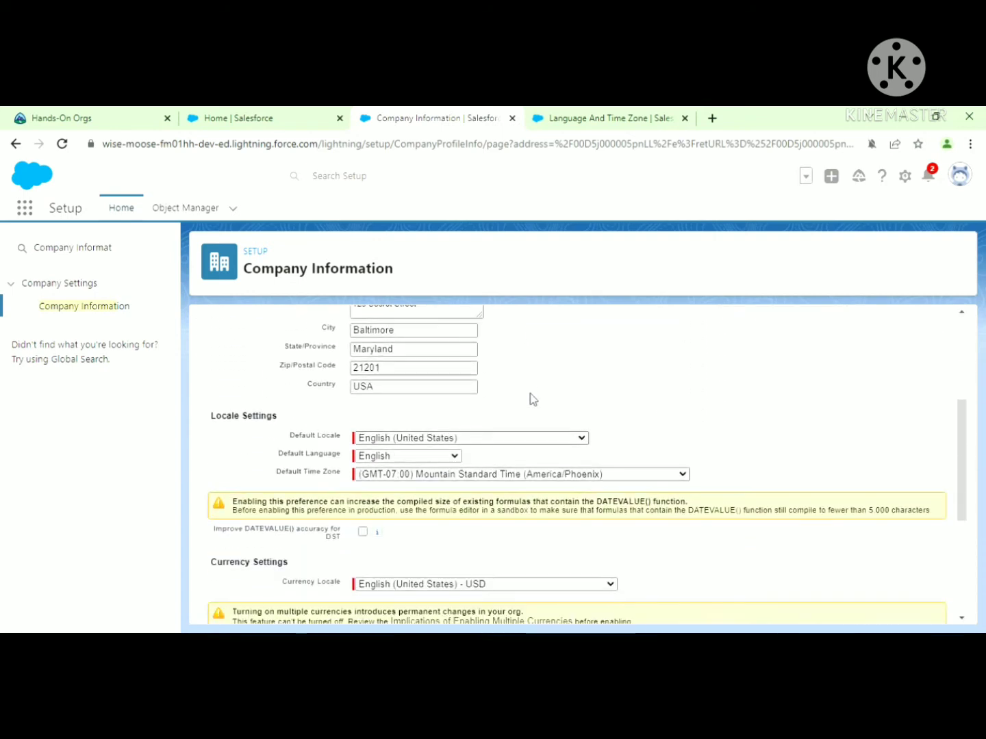
{"action": "scroll", "coordinate": [533, 398], "scroll_direction": "down", "scroll_amount": 3}
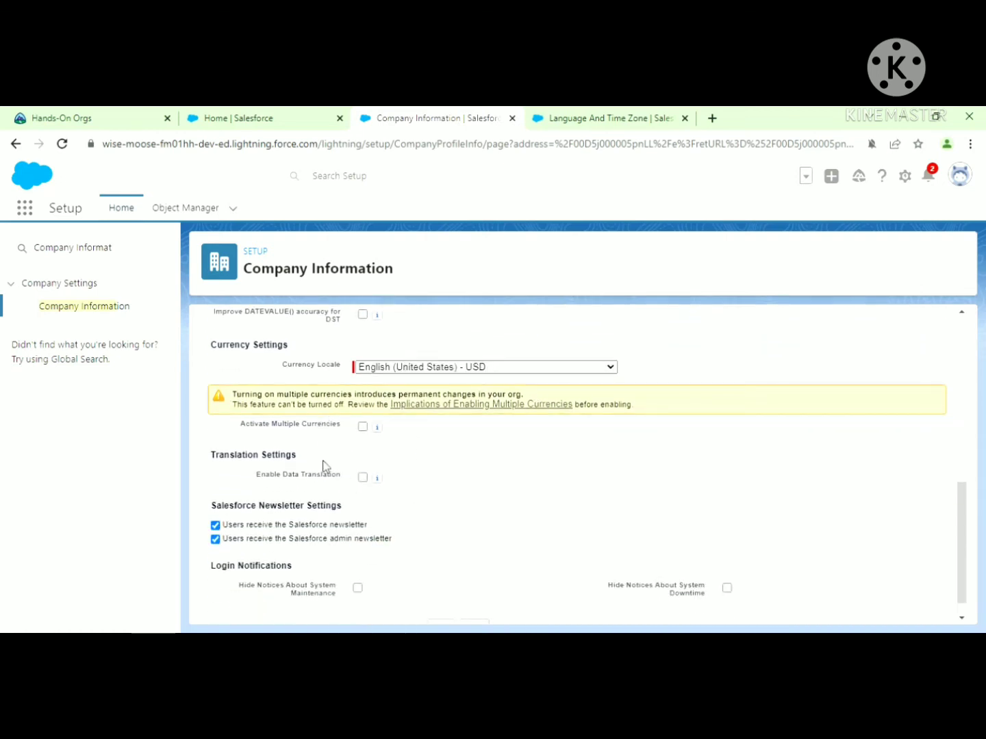
{"action": "left_click", "coordinate": [363, 427]}
{"action": "scroll", "coordinate": [471, 456], "scroll_direction": "down", "scroll_amount": 1}
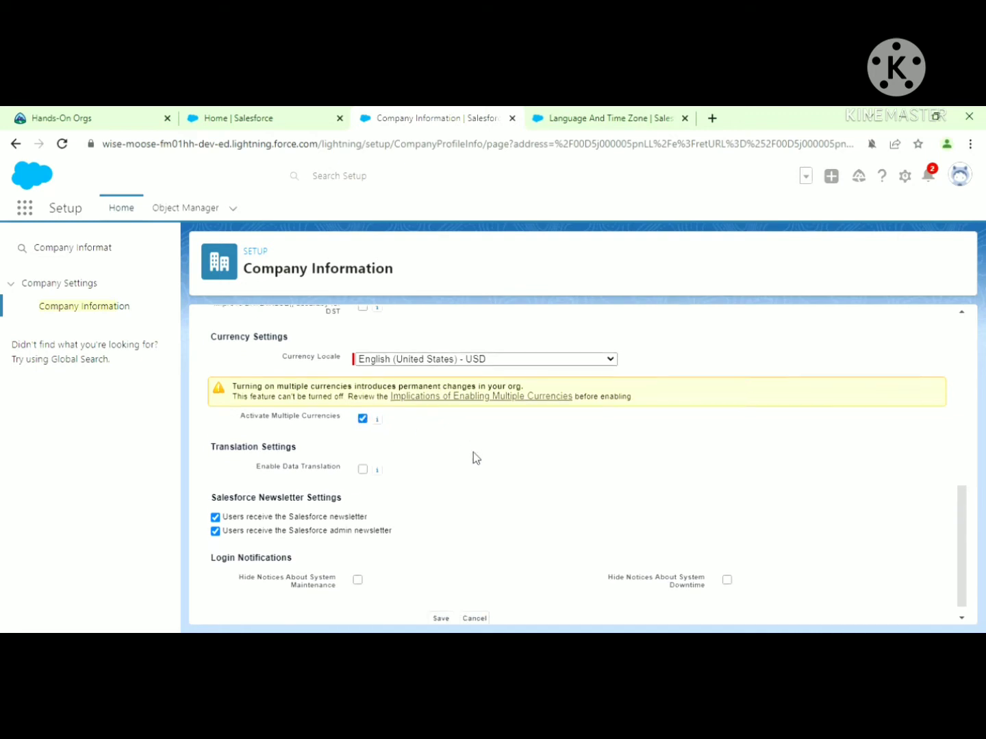
{"action": "left_click", "coordinate": [442, 608]}
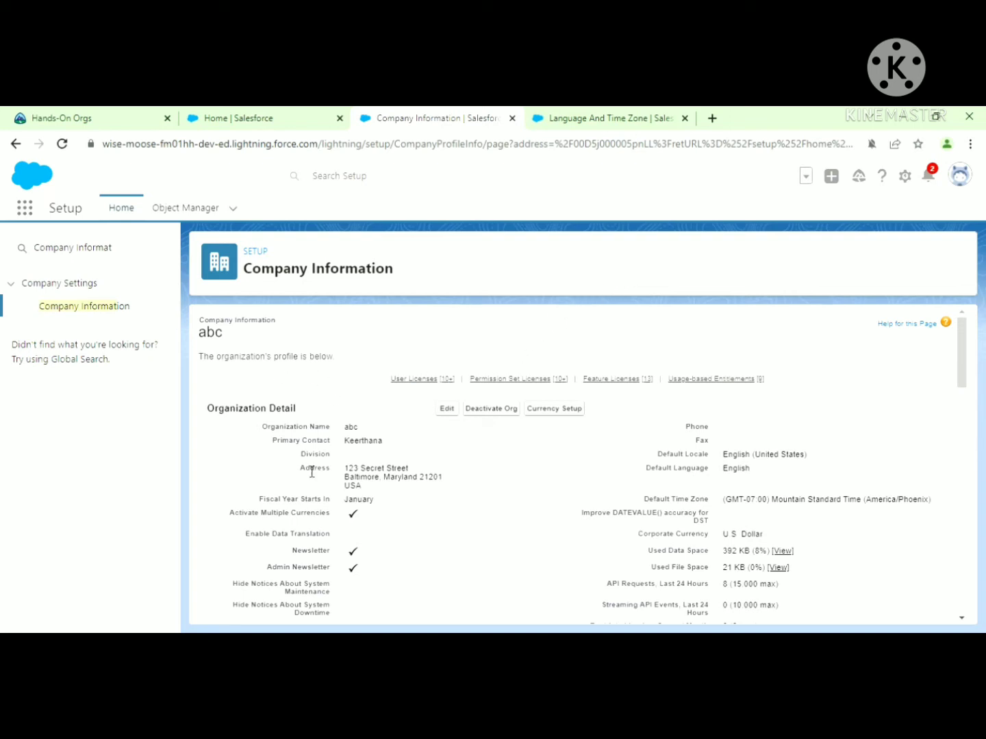
Open Currency Setup and add CAD - Canadian Dollar as a new currency with a conversion rate of 60.
{"action": "left_click", "coordinate": [126, 256]}
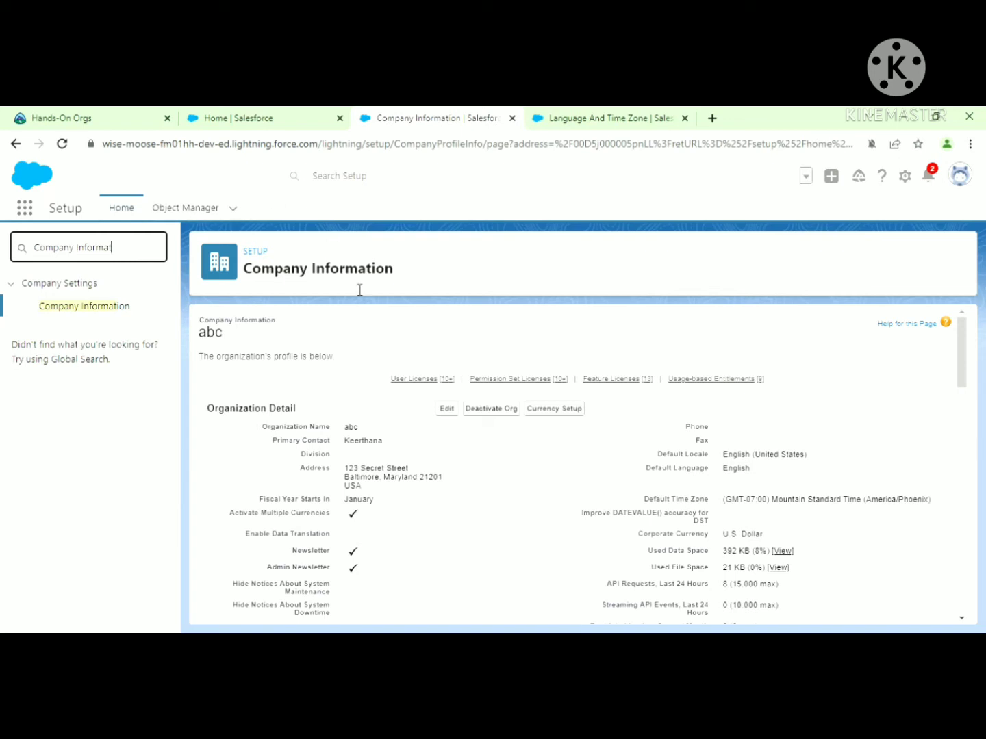
{"action": "left_click", "coordinate": [554, 411]}
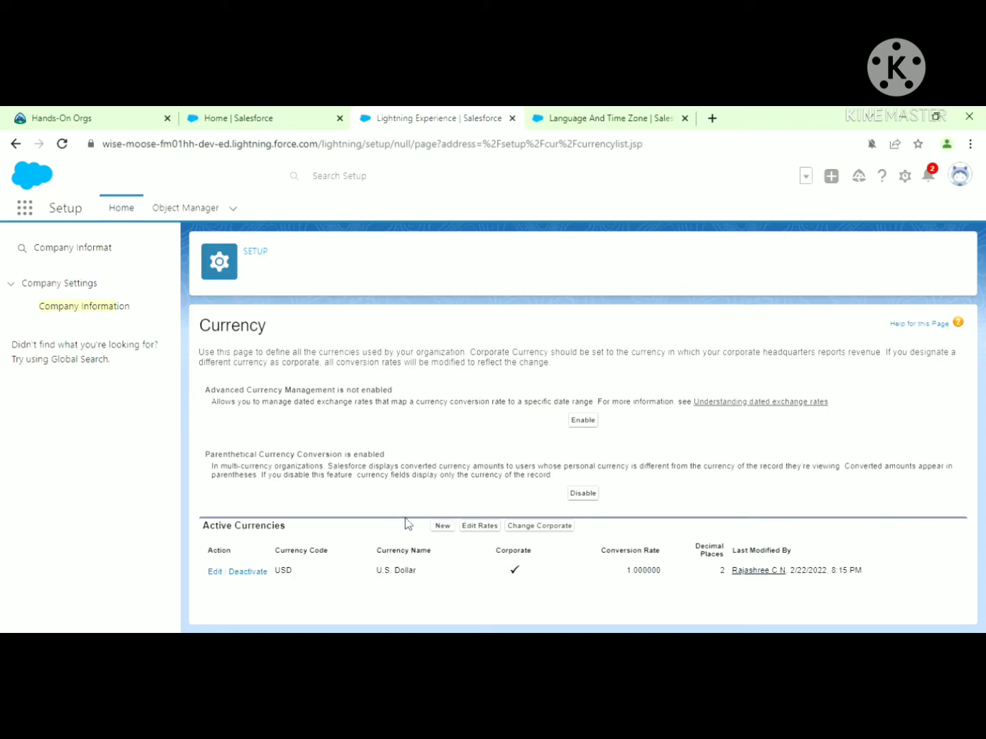
{"action": "left_click", "coordinate": [442, 527]}
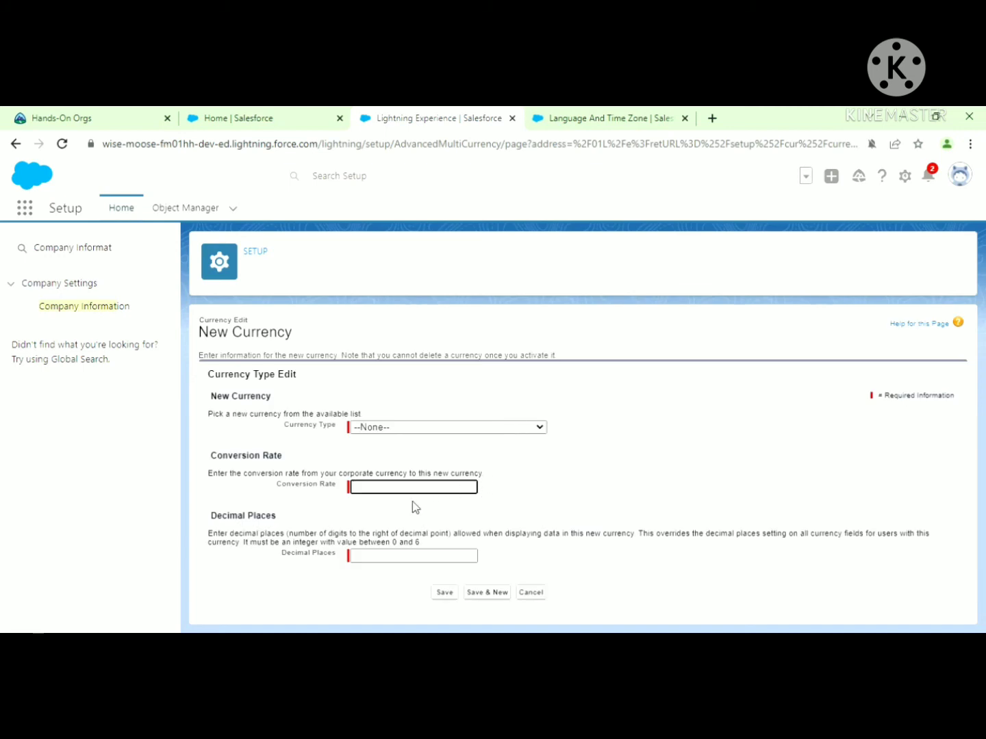
{"action": "left_click", "coordinate": [422, 425]}
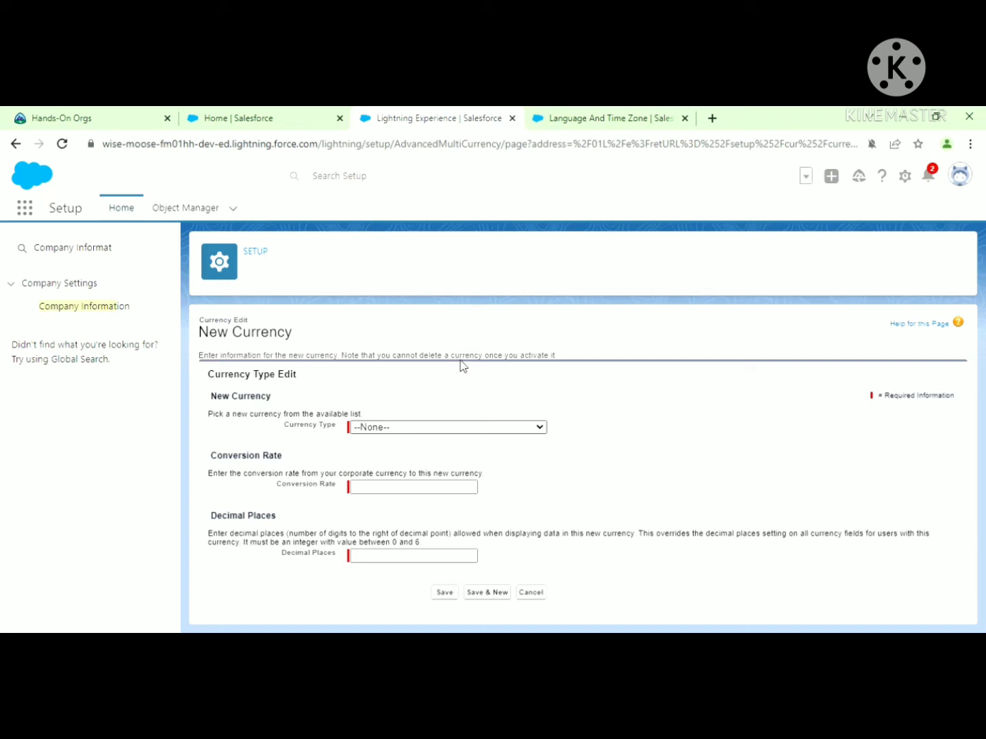
{"action": "left_click", "coordinate": [461, 234]}
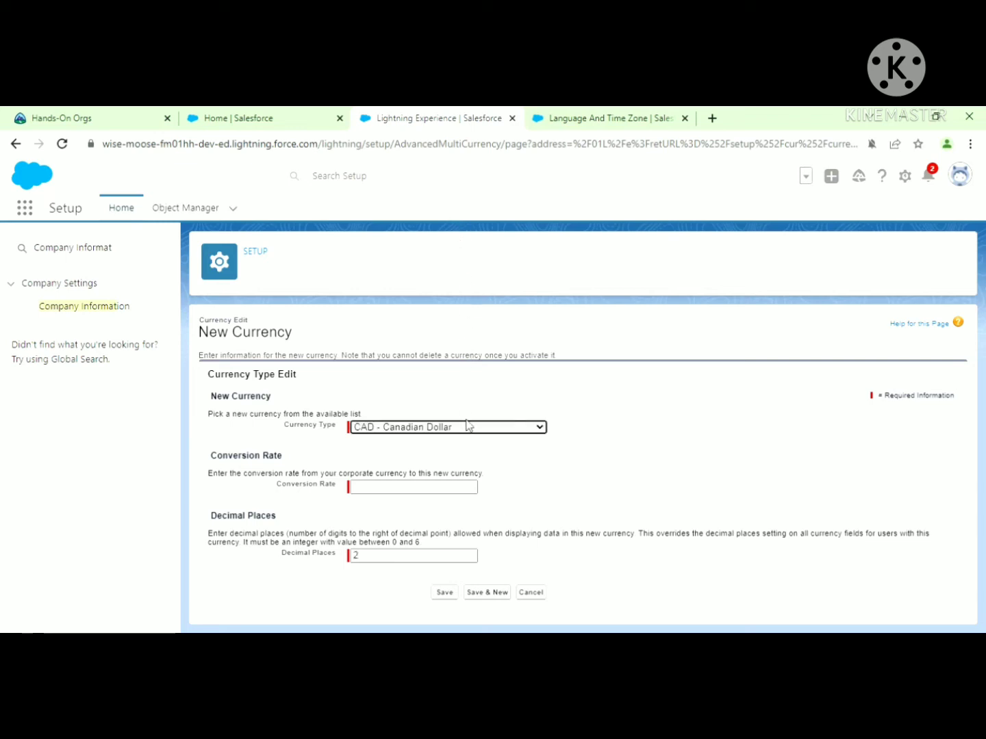
{"action": "left_click", "coordinate": [419, 488]}
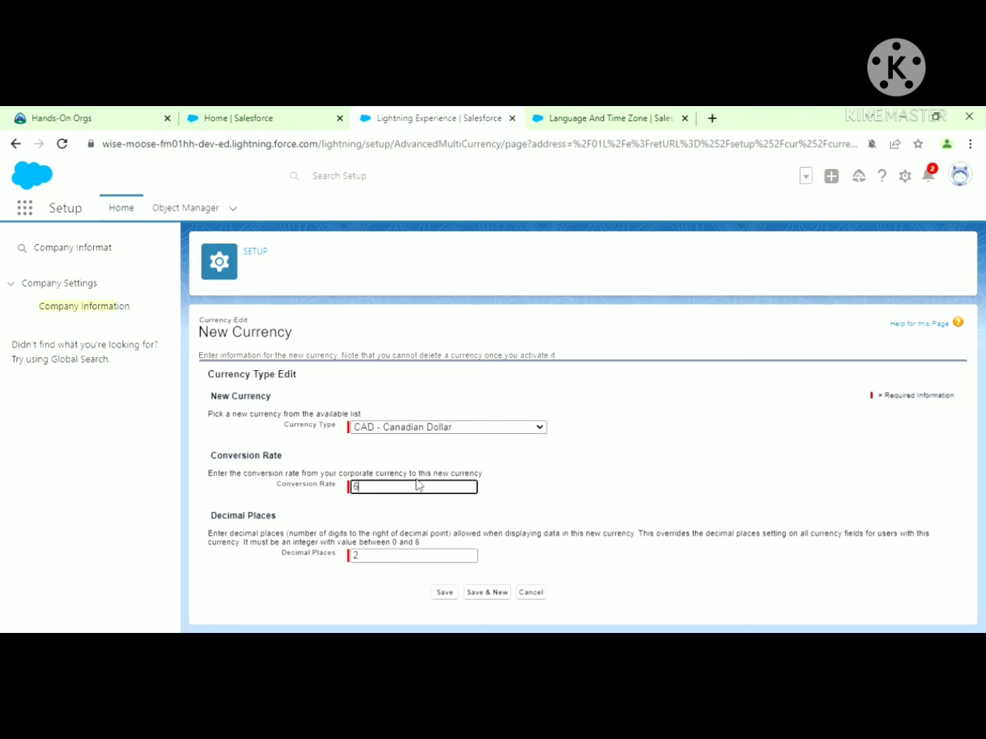
{"action": "type", "text": "60"}
{"action": "left_click", "coordinate": [441, 594]}
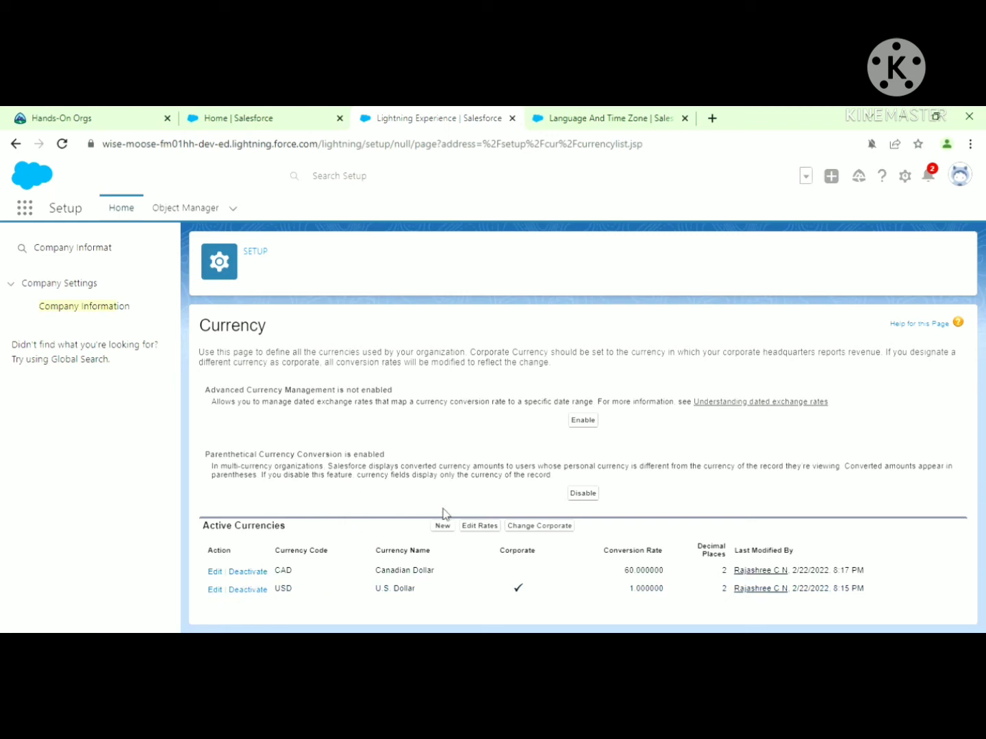
Deactivate the Canadian Dollar currency, and activate it again.
{"action": "left_click", "coordinate": [261, 573]}
{"action": "left_click", "coordinate": [559, 255]}
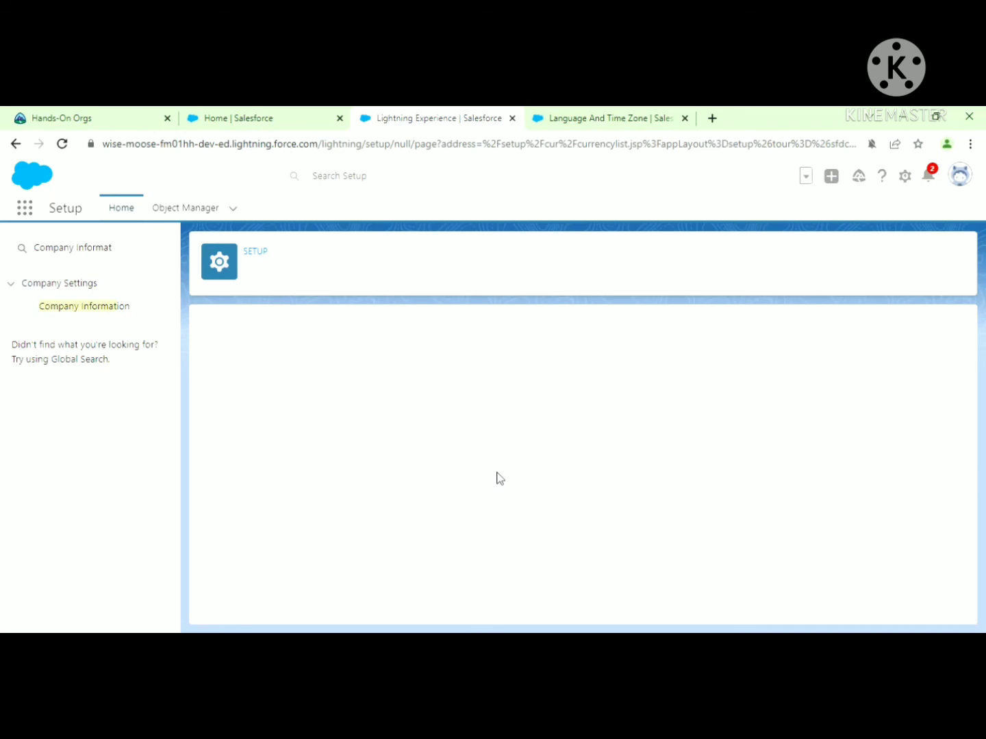
{"action": "scroll", "coordinate": [498, 477], "scroll_direction": "down", "scroll_amount": 1}
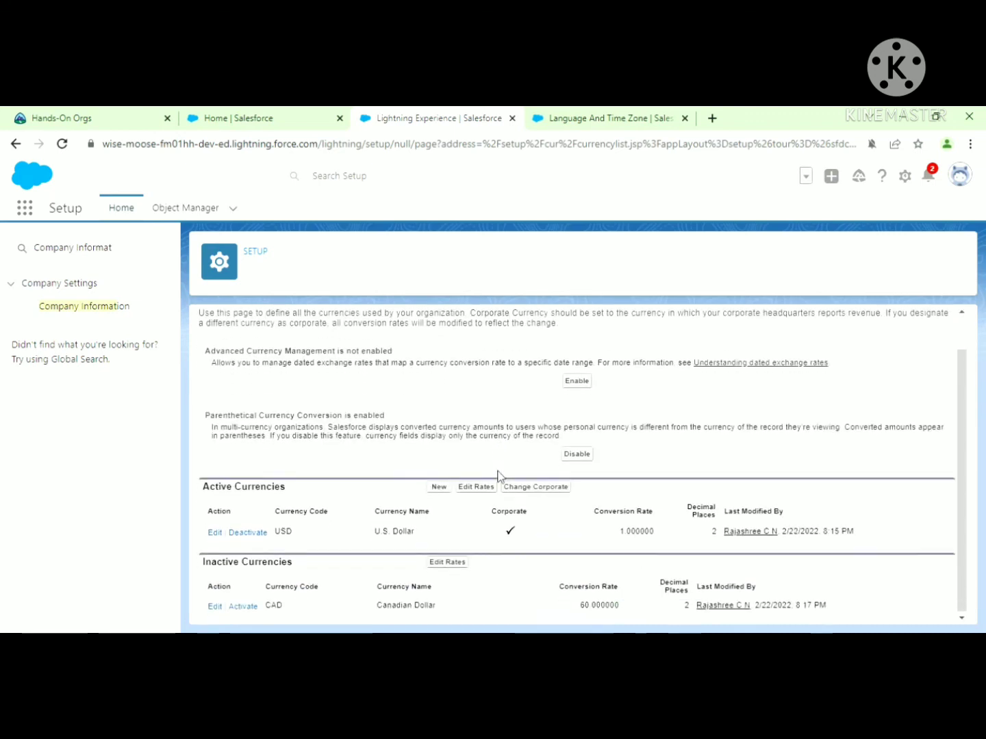
{"action": "left_click", "coordinate": [244, 606]}
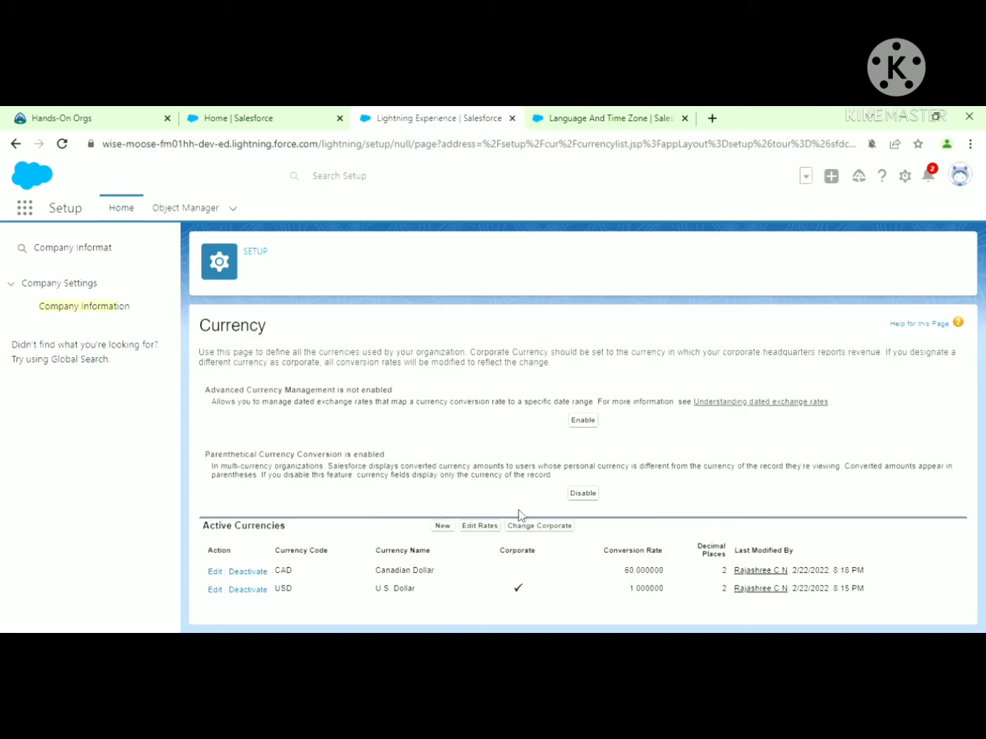
Change the corporate currency to Canadian Dollar, and save the change.
{"action": "left_click", "coordinate": [541, 527]}
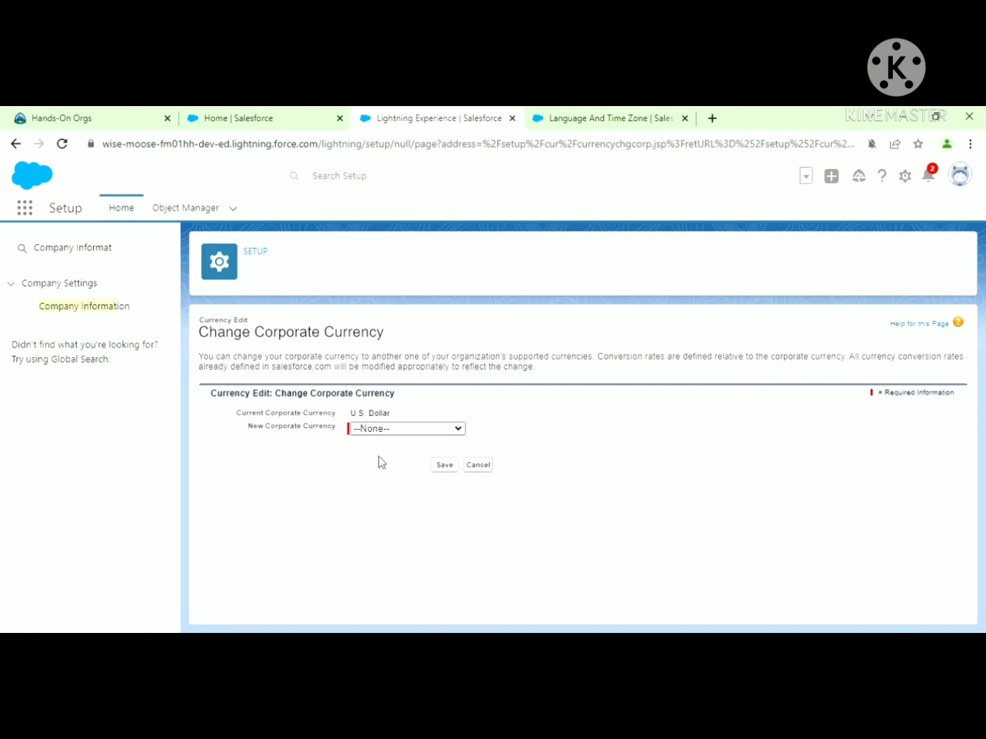
{"action": "key", "text": "Down"}
{"action": "left_click", "coordinate": [445, 466]}
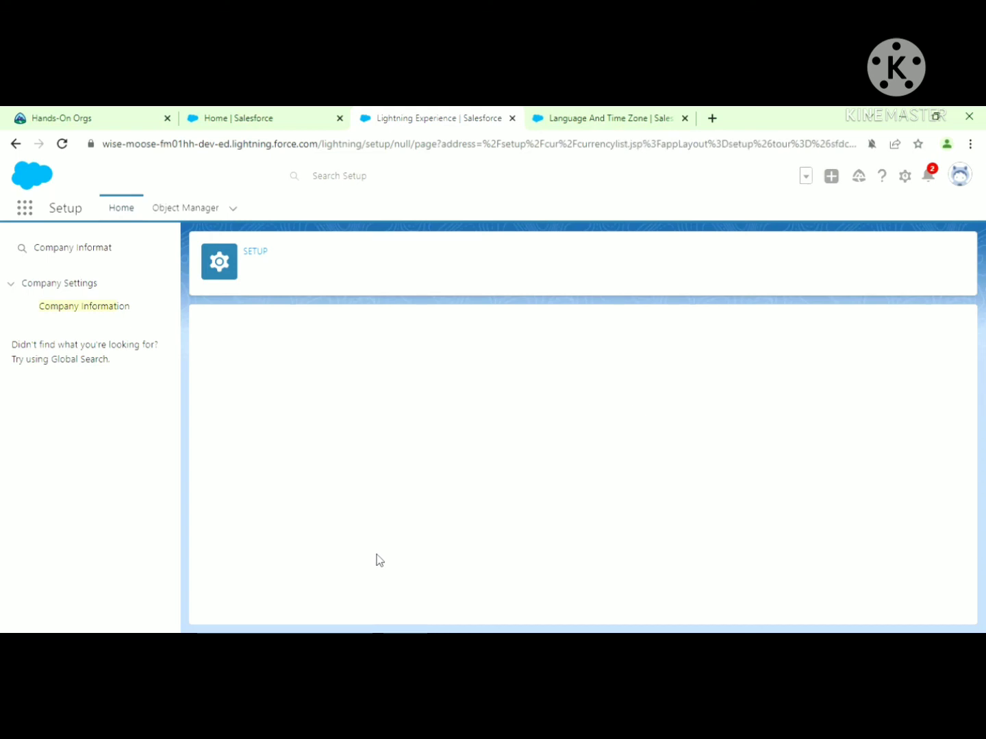
Check the currency in the personal Language & Time Zone settings and in a new opportunity form, and discard the form.
{"action": "left_click", "coordinate": [568, 126]}
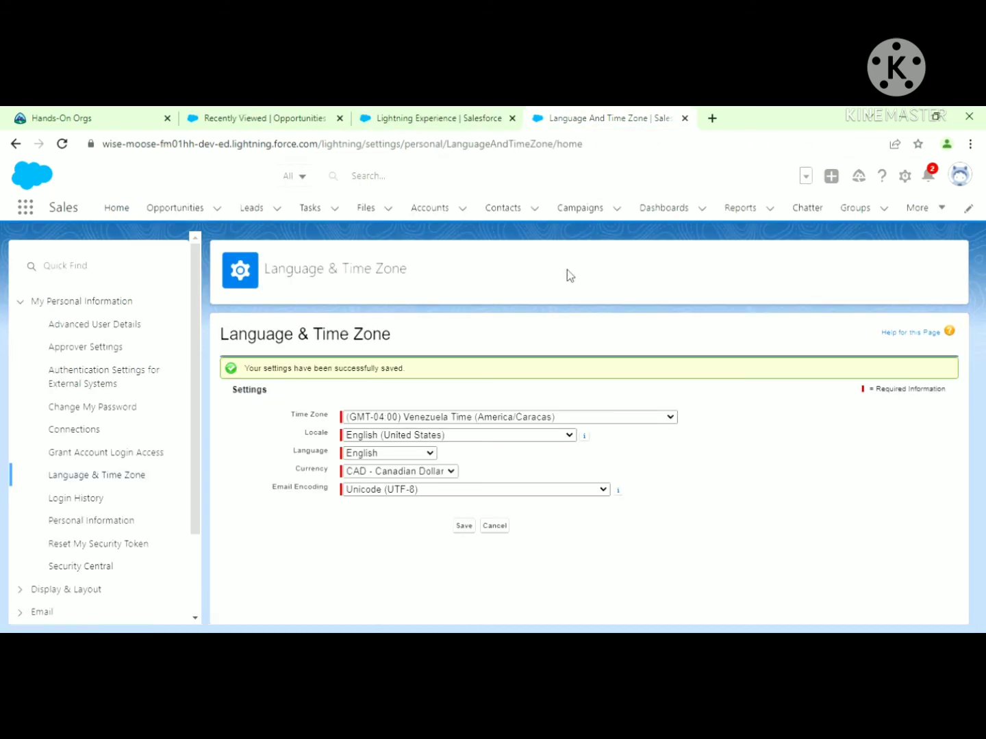
{"action": "left_click", "coordinate": [433, 485]}
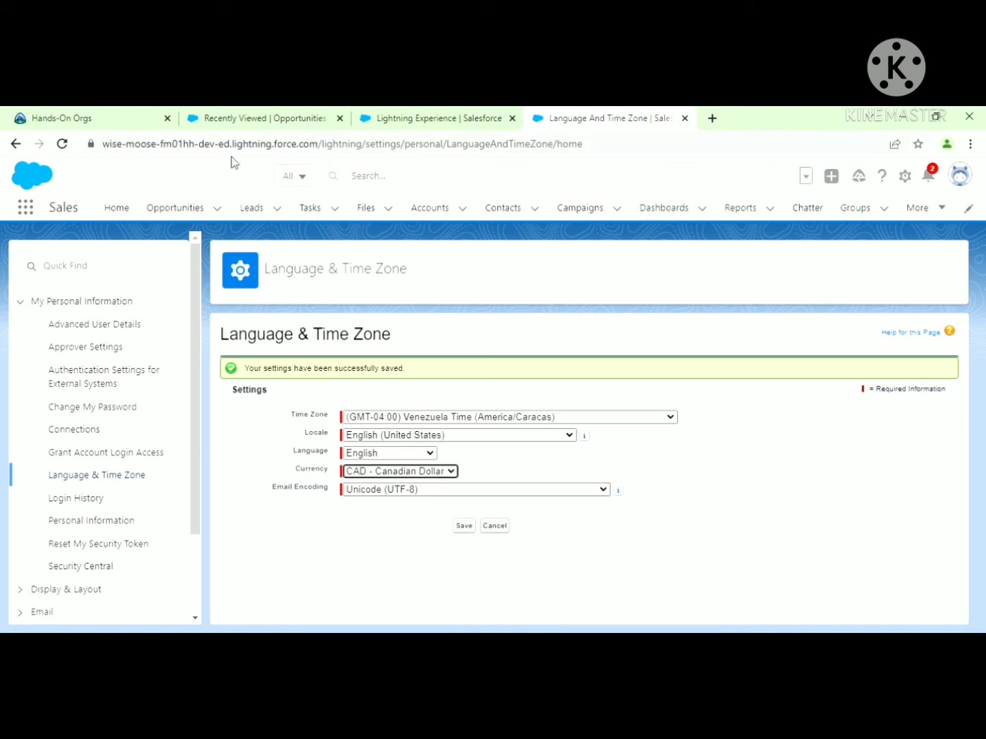
{"action": "left_click", "coordinate": [261, 121]}
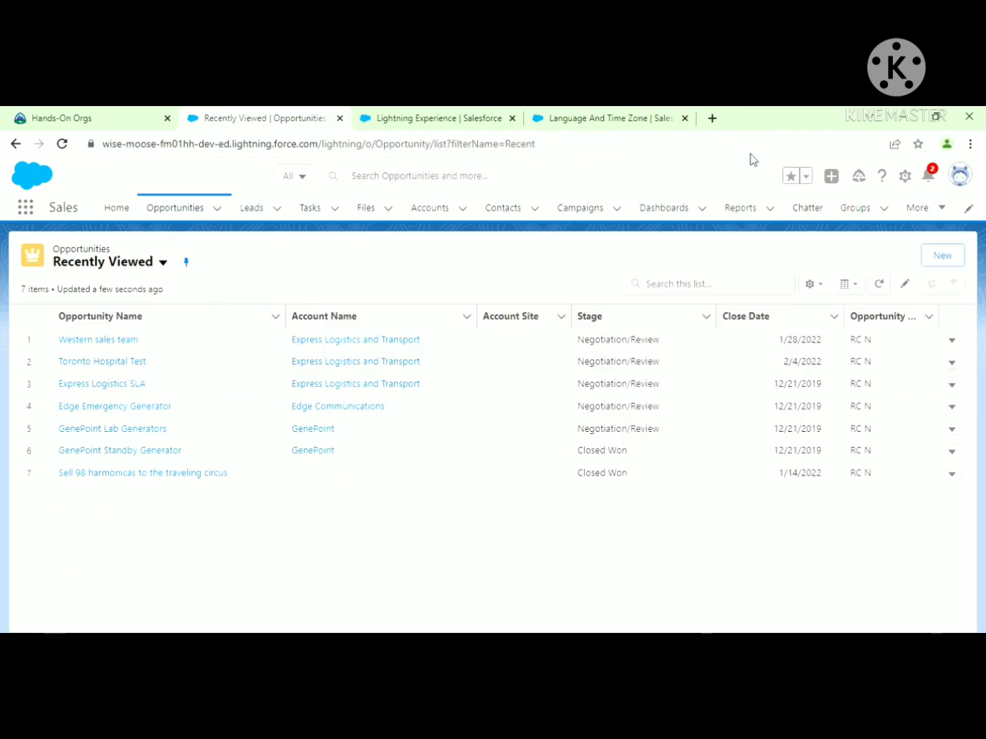
{"action": "left_click", "coordinate": [935, 260]}
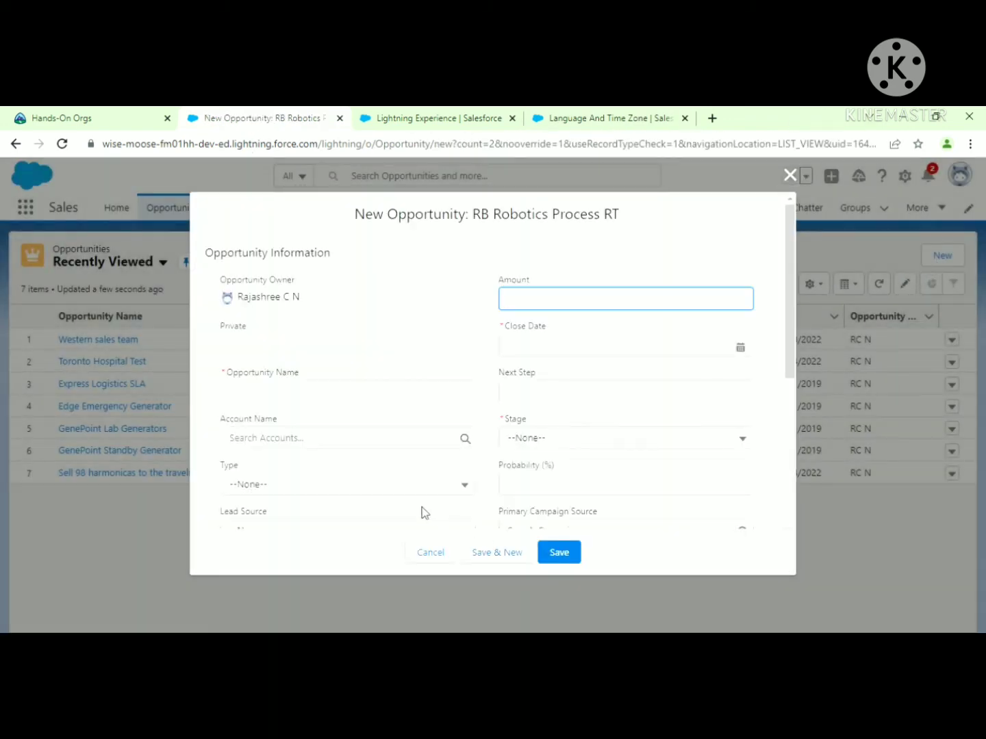
{"action": "scroll", "coordinate": [423, 510], "scroll_direction": "down", "scroll_amount": 5}
{"action": "scroll", "coordinate": [439, 452], "scroll_direction": "up", "scroll_amount": 2}
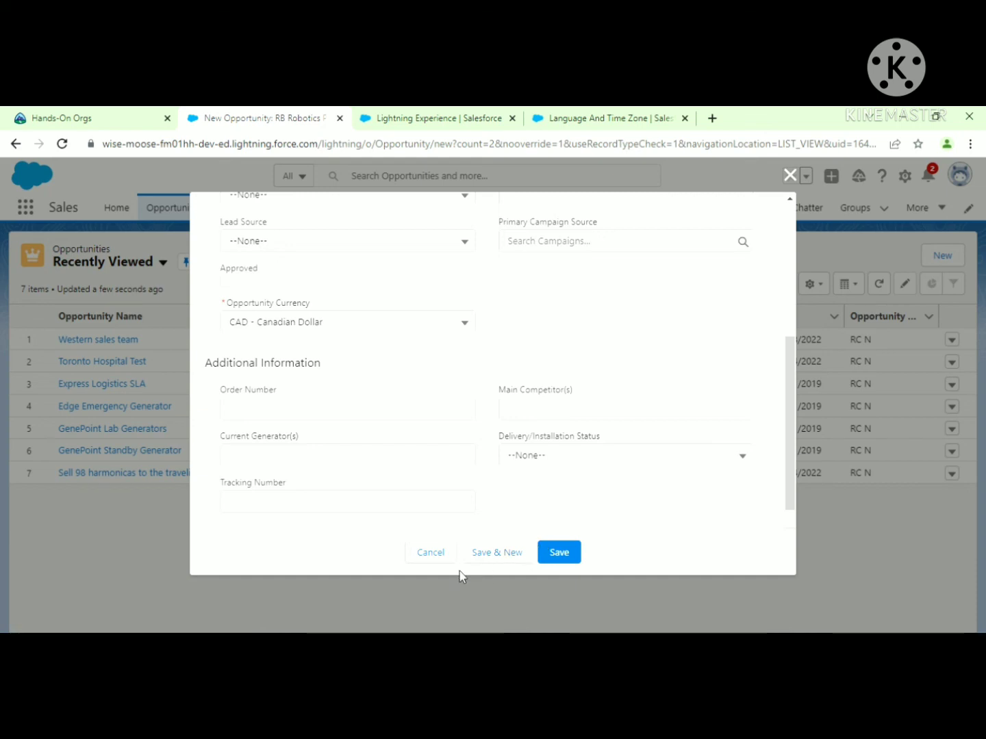
{"action": "left_click", "coordinate": [442, 556]}
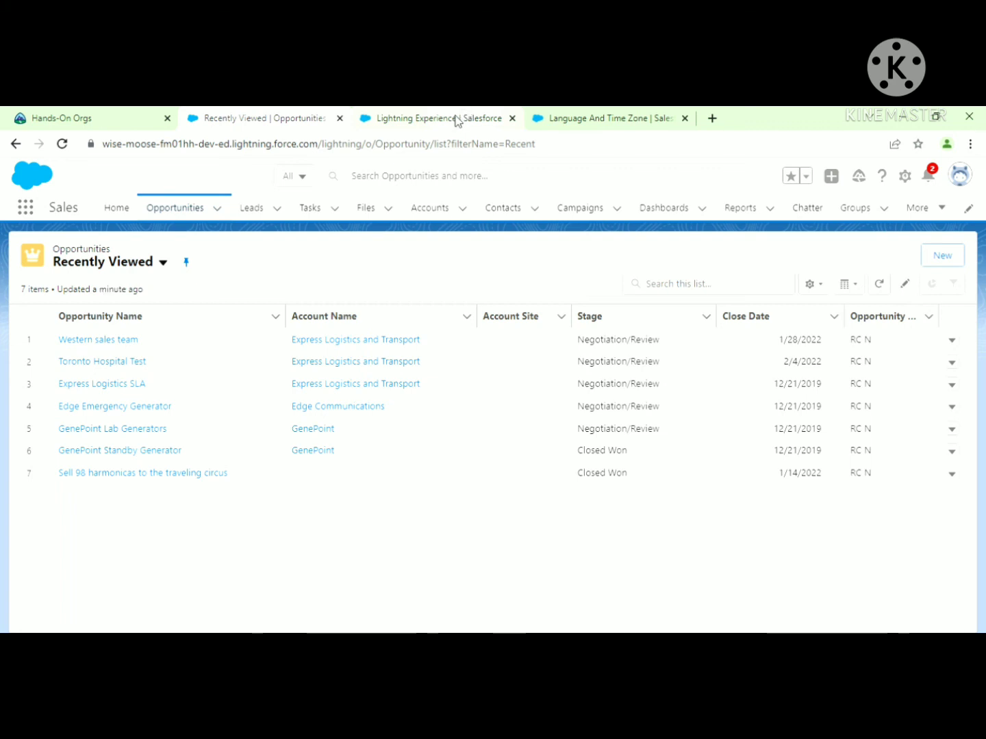
Return to the Currency setup page, enable Advanced Currency Management, and open the management page for dated exchange rates.
{"action": "left_click", "coordinate": [458, 122]}
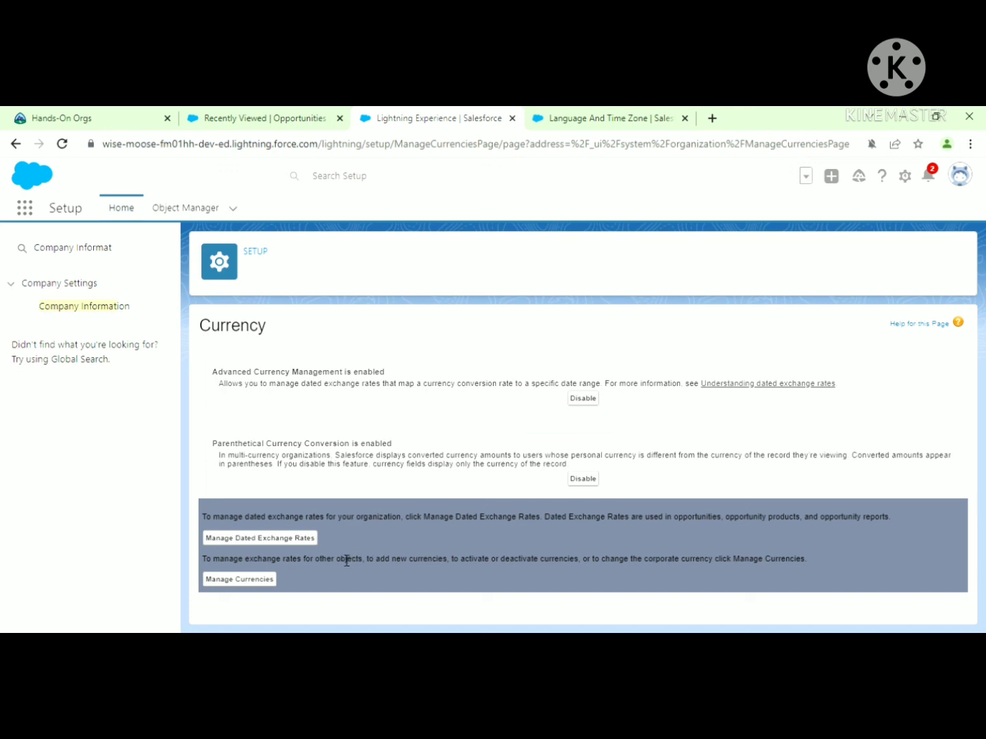
{"action": "left_click", "coordinate": [293, 540]}
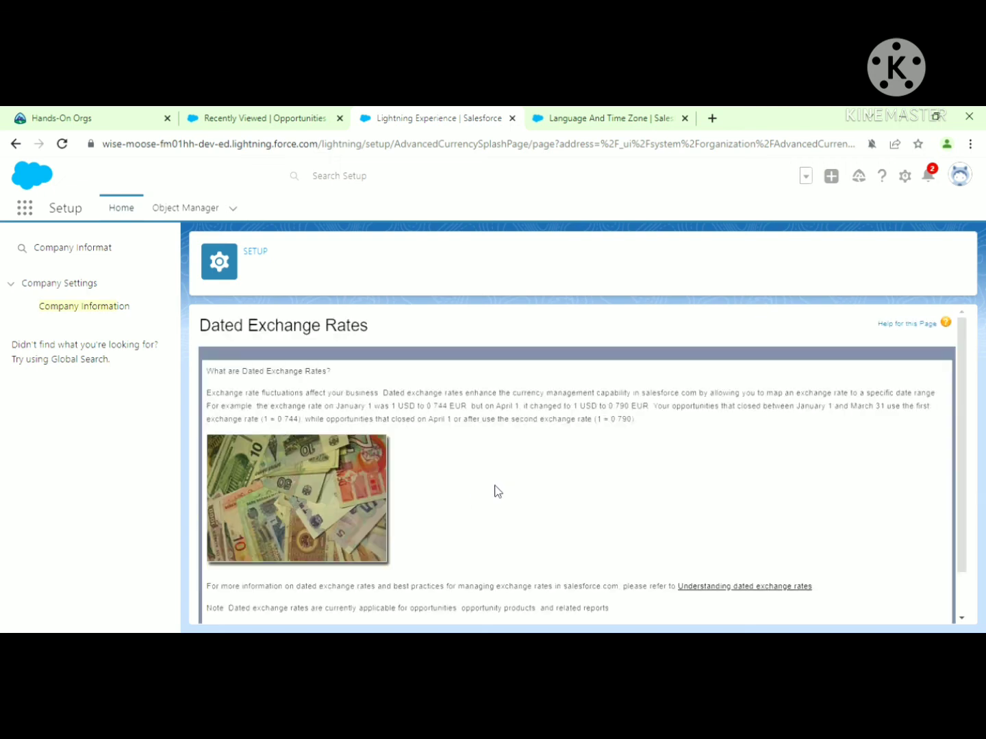
{"action": "scroll", "coordinate": [501, 494], "scroll_direction": "down", "scroll_amount": 1}
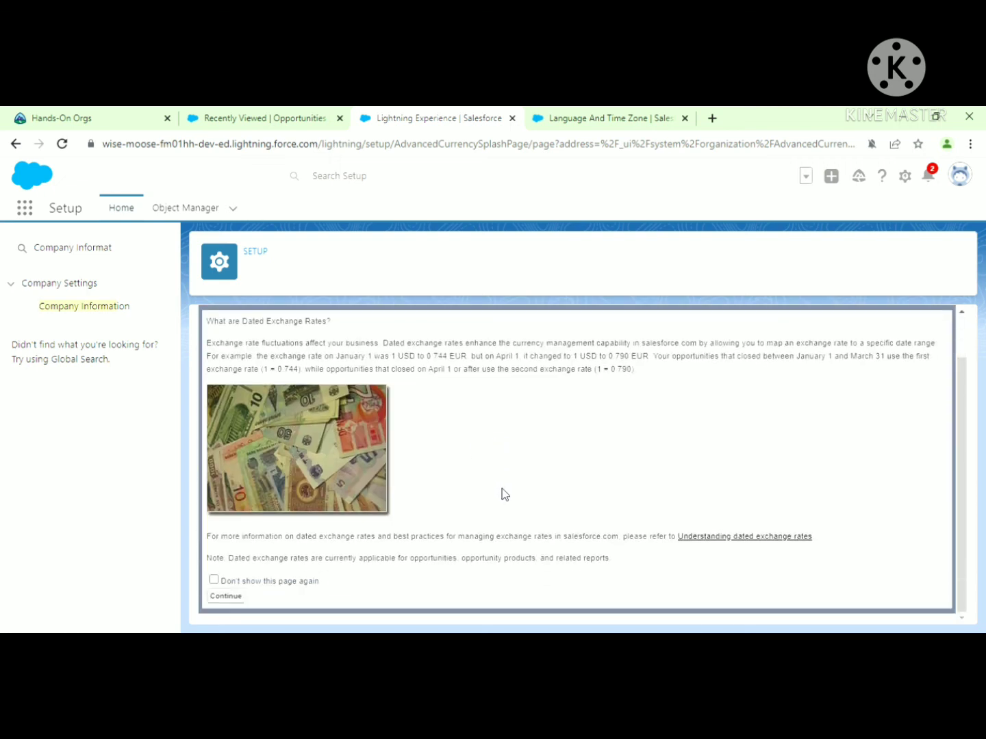
{"action": "left_click", "coordinate": [241, 596]}
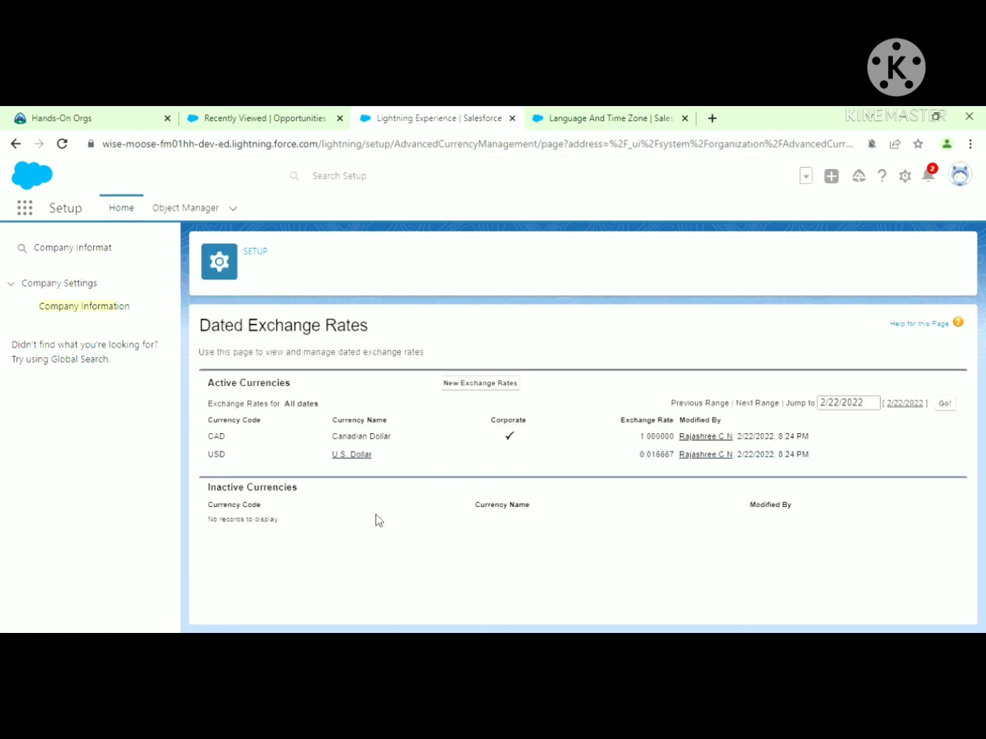
Add a dated exchange rate starting 2/22/2022 with 1 CAD equal to 0.018667 USD, and save it.
{"action": "left_click", "coordinate": [465, 388]}
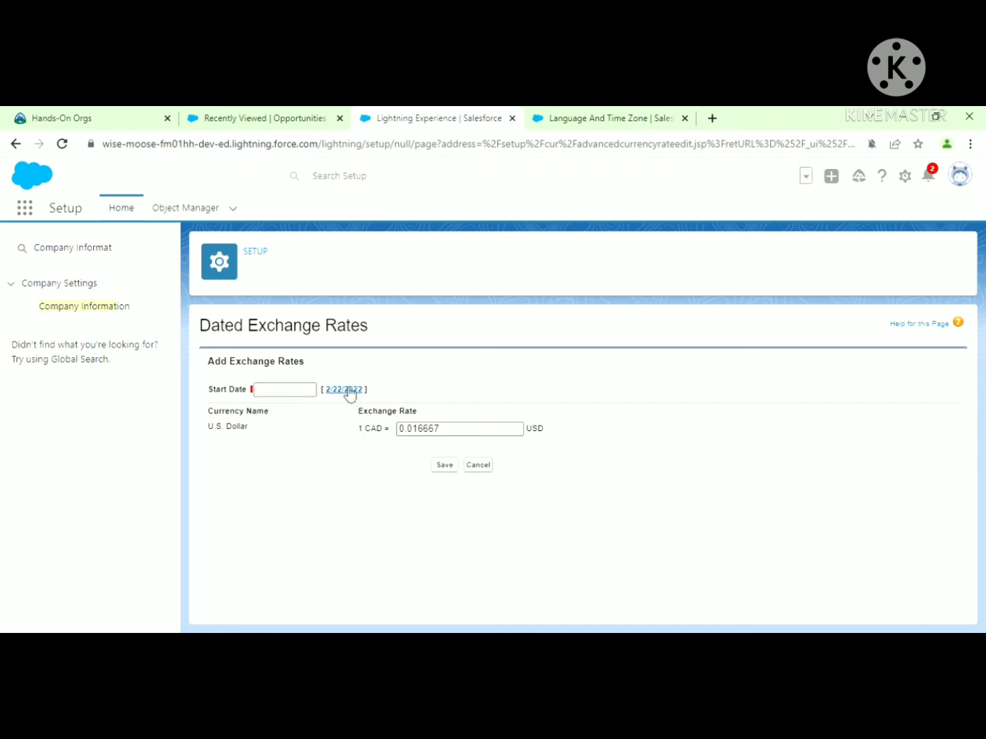
{"action": "left_click", "coordinate": [346, 389]}
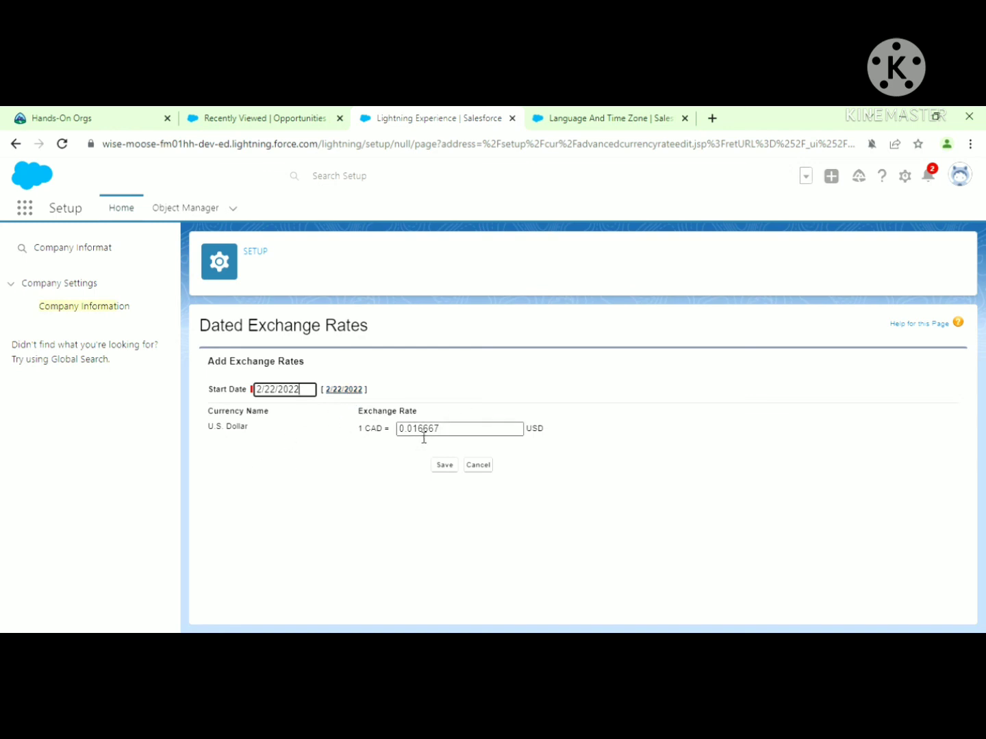
{"action": "left_click_drag", "start_coordinate": [419, 431], "coordinate": [425, 432]}
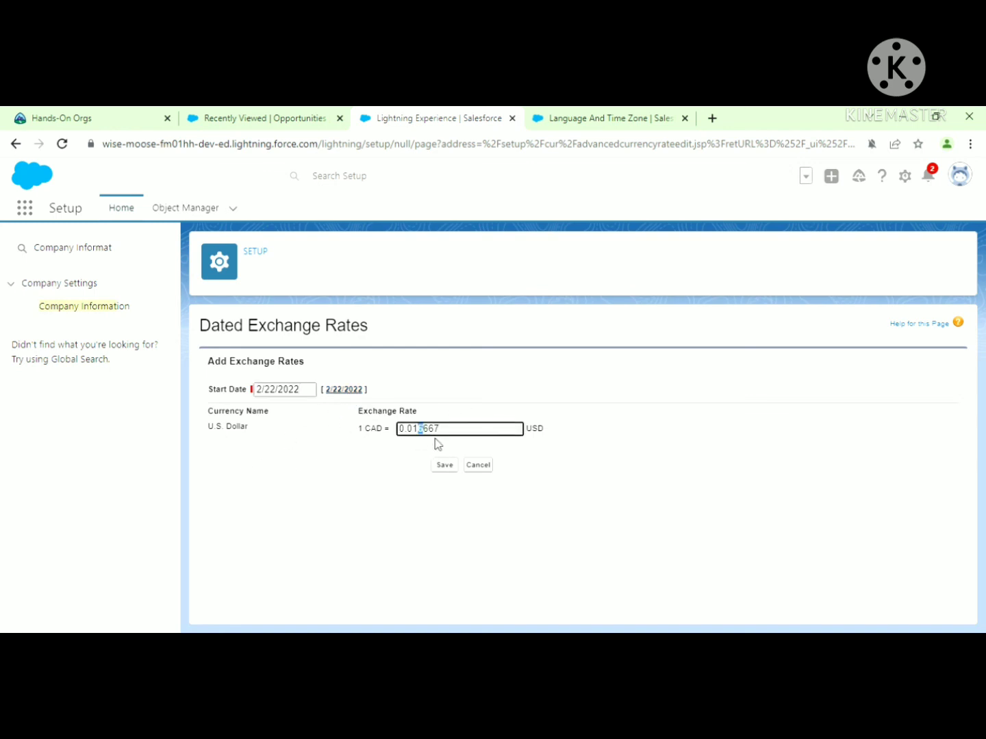
{"action": "key", "text": "BackSpace"}
{"action": "type", "text": "8"}
{"action": "left_click", "coordinate": [445, 465]}
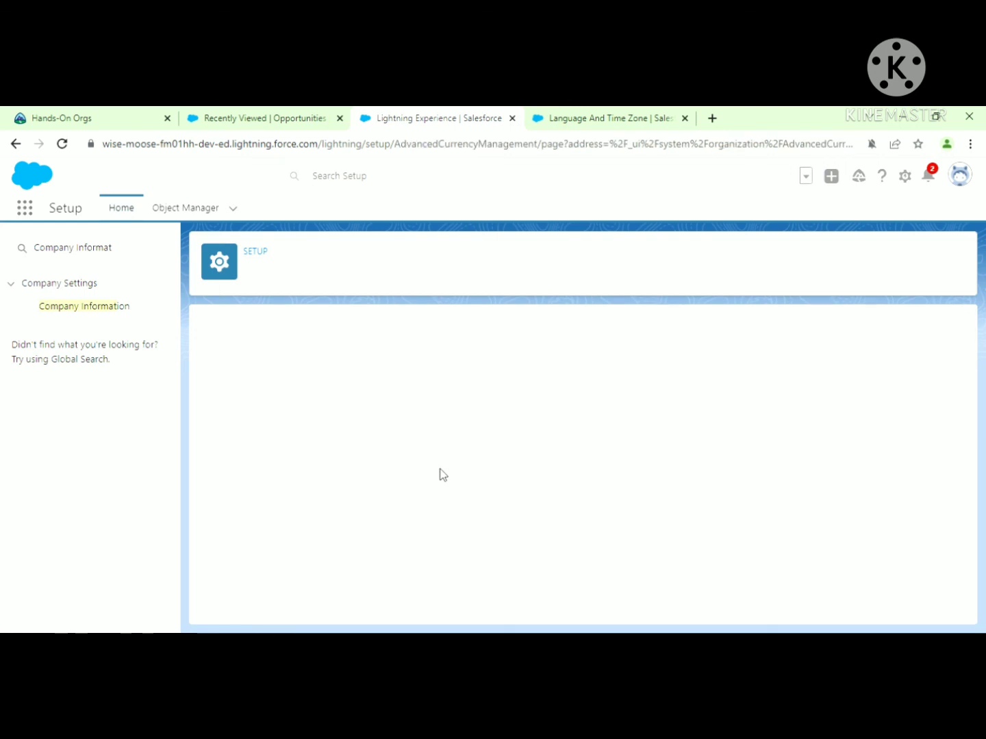